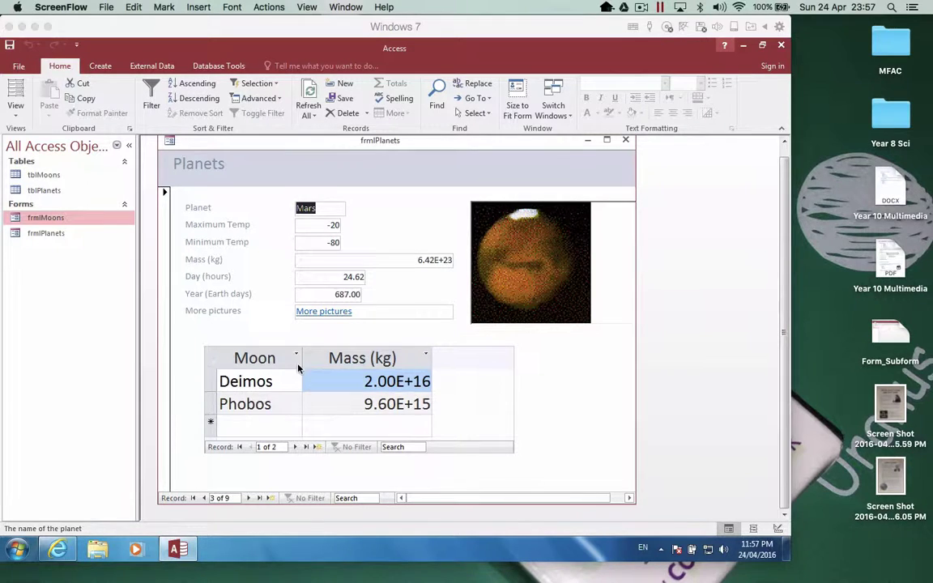
Browse the planet records forward to Pluto and step through the records in its moons subform
click(249, 498)
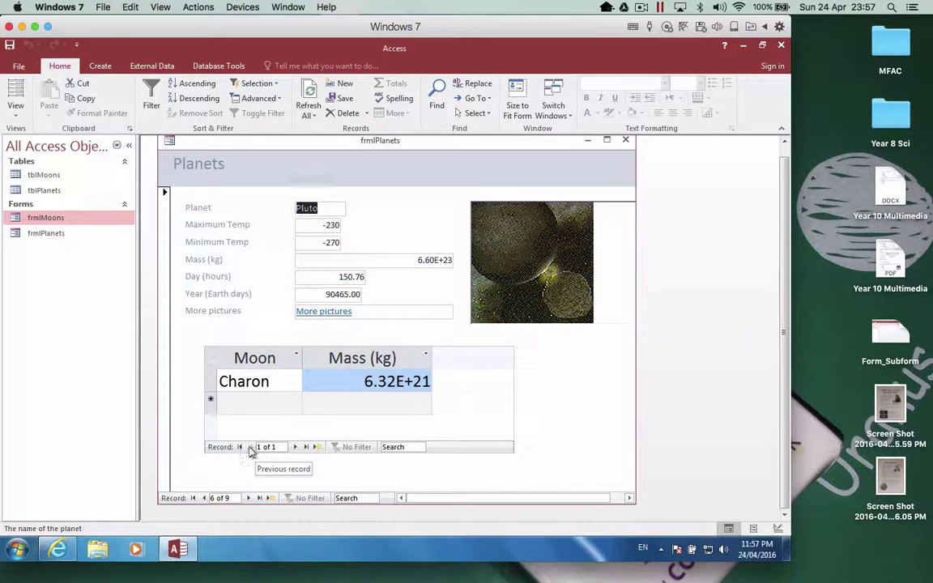
click(315, 447)
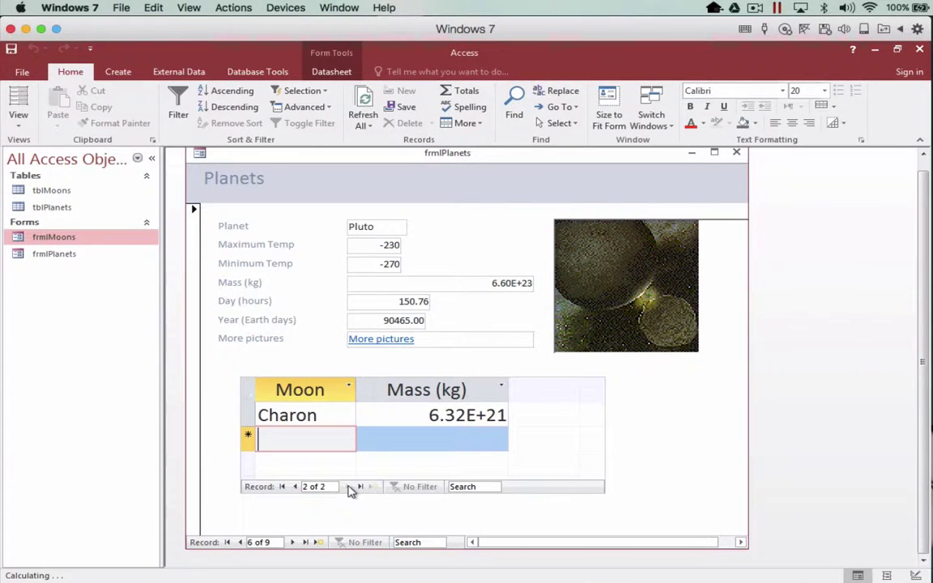
click(294, 487)
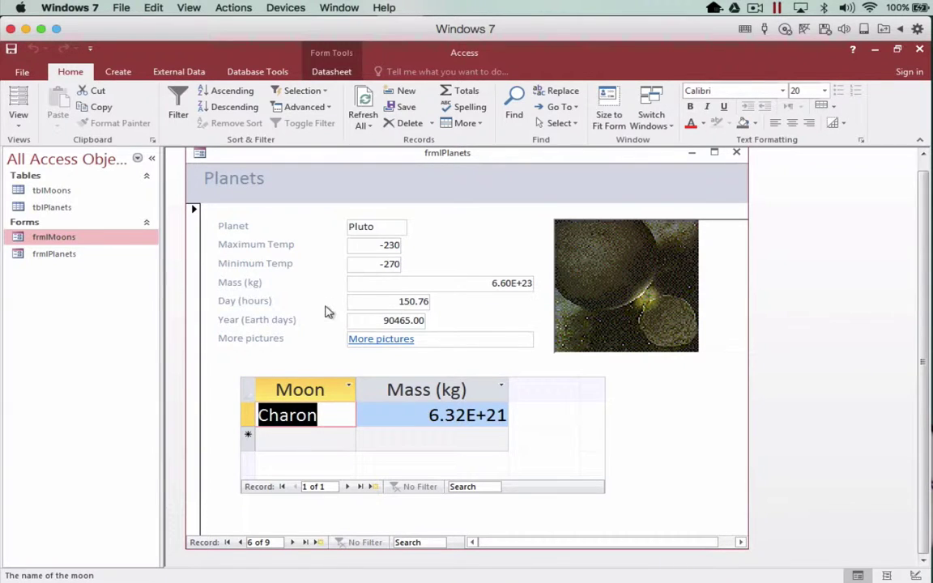
In Design View, set both Navigation Buttons and Record Selectors to No for the main frmlPlanets form
click(18, 118)
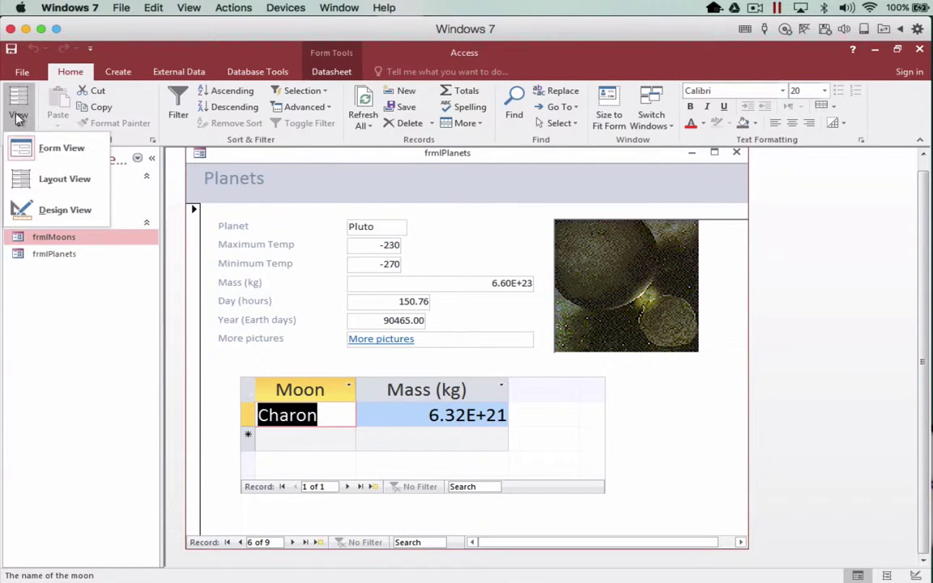
click(24, 208)
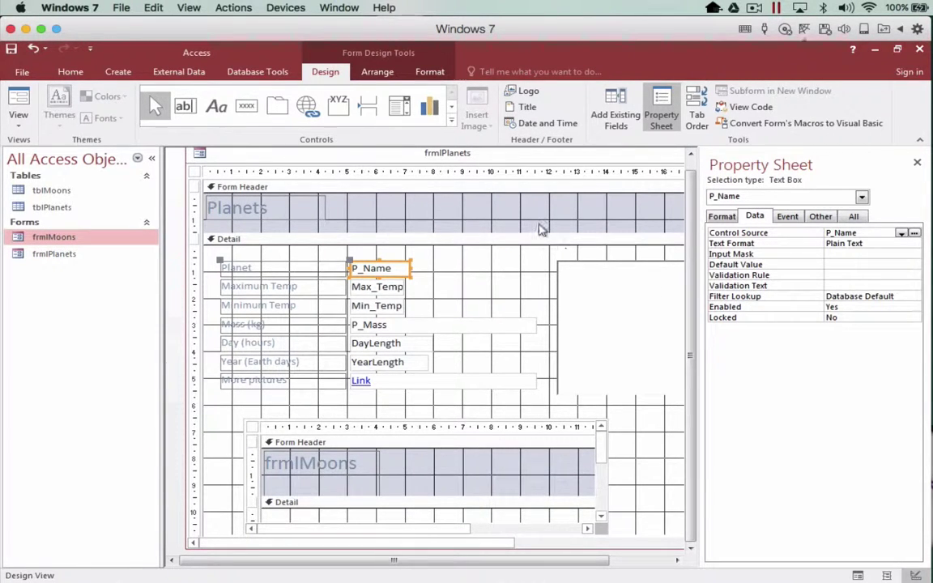
click(195, 171)
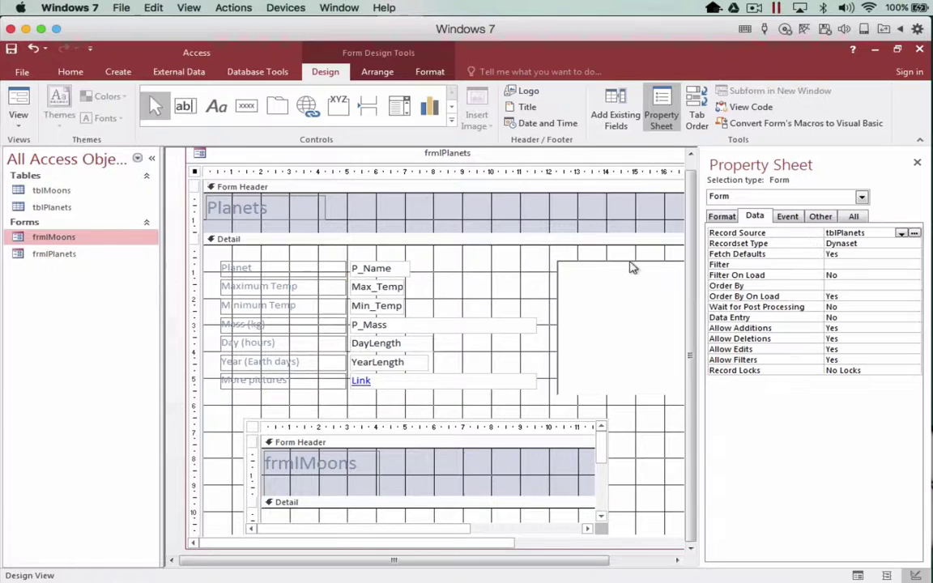
click(860, 220)
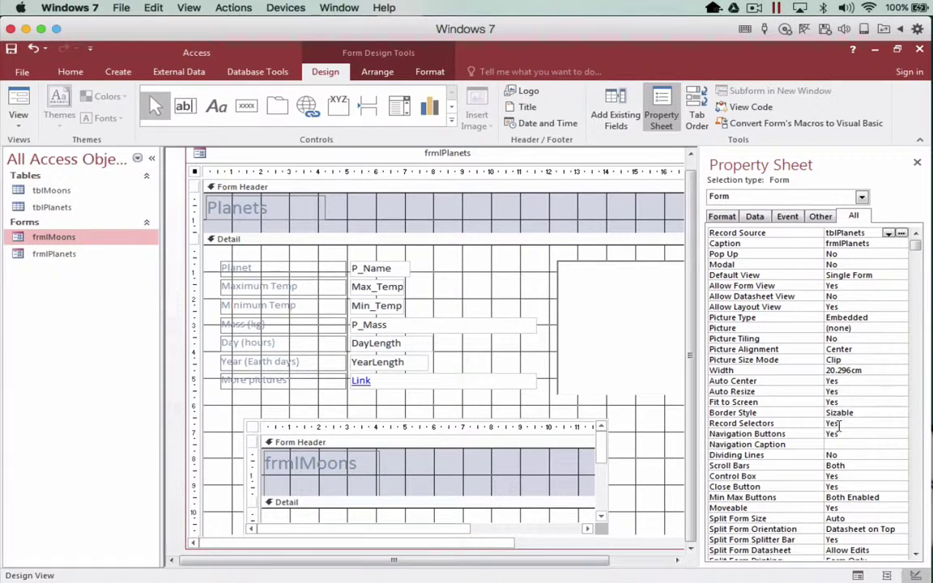
click(887, 433)
click(901, 435)
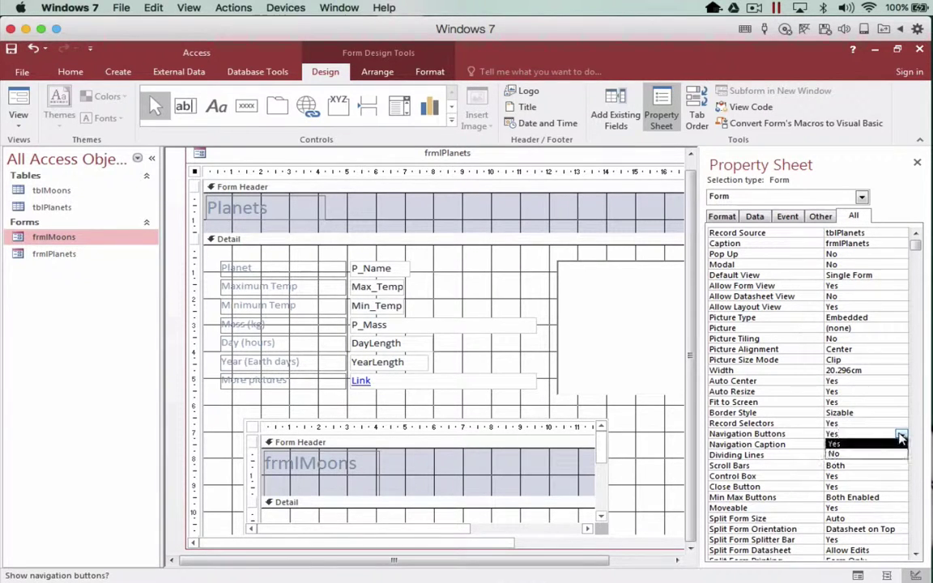
click(892, 452)
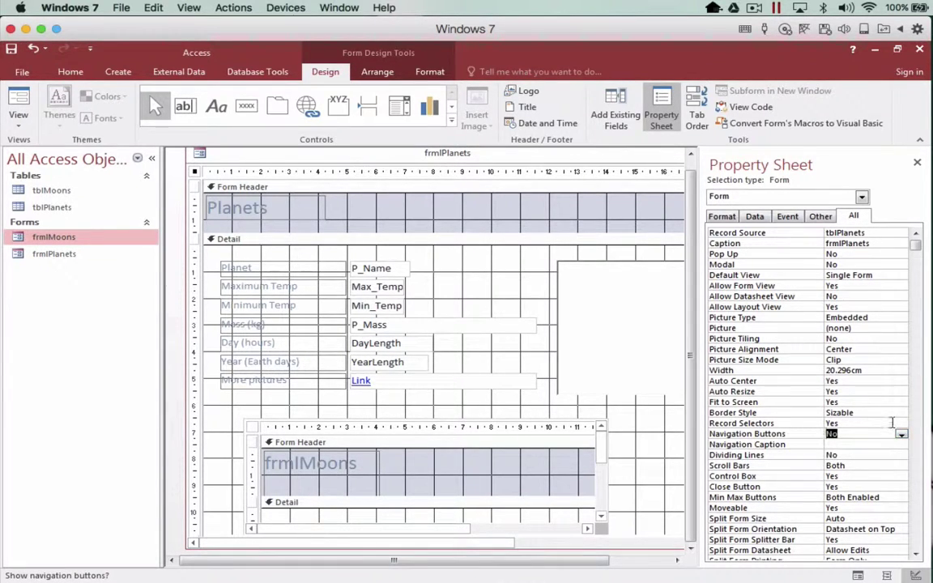
click(892, 423)
click(900, 423)
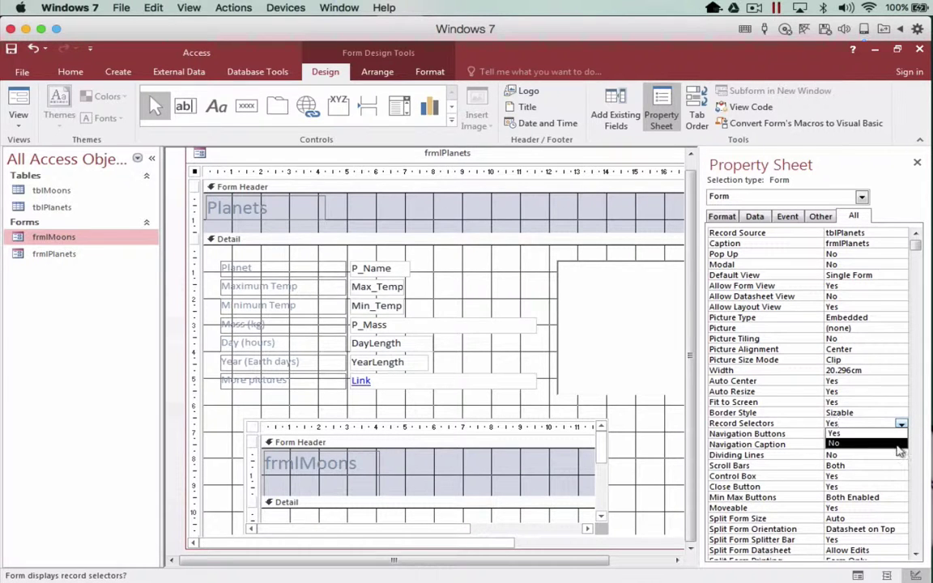
click(898, 444)
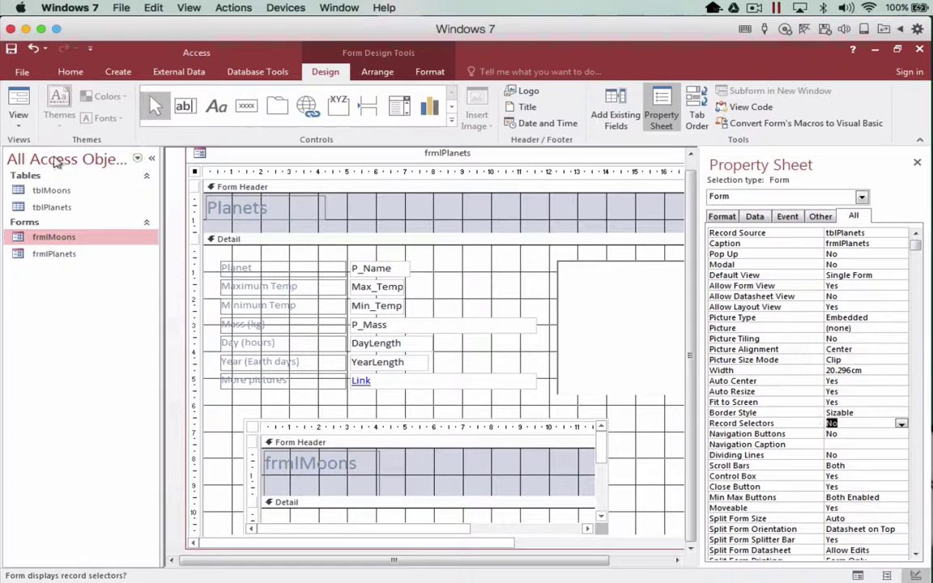
Check frmlPlanets in Form View and close it, saving the design changes
click(19, 101)
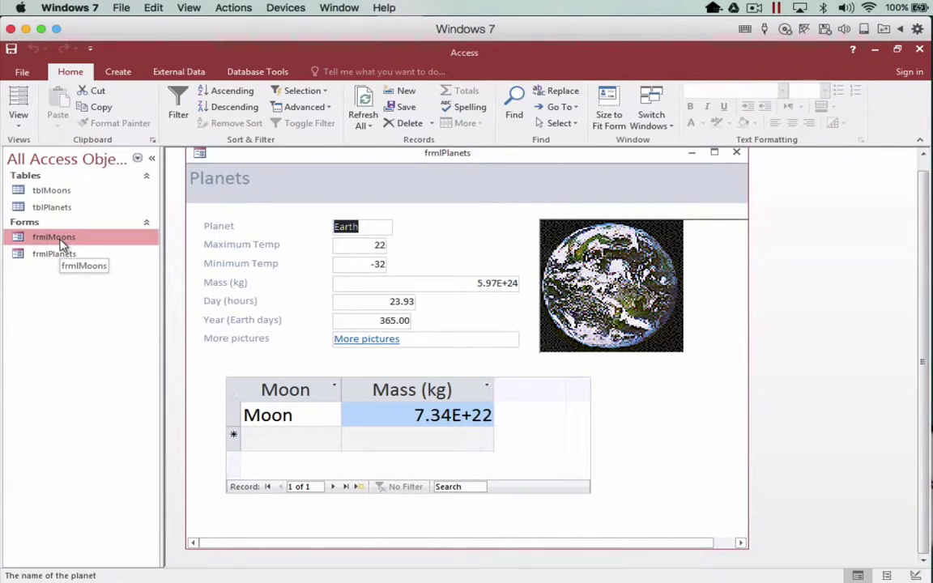
click(736, 154)
click(410, 356)
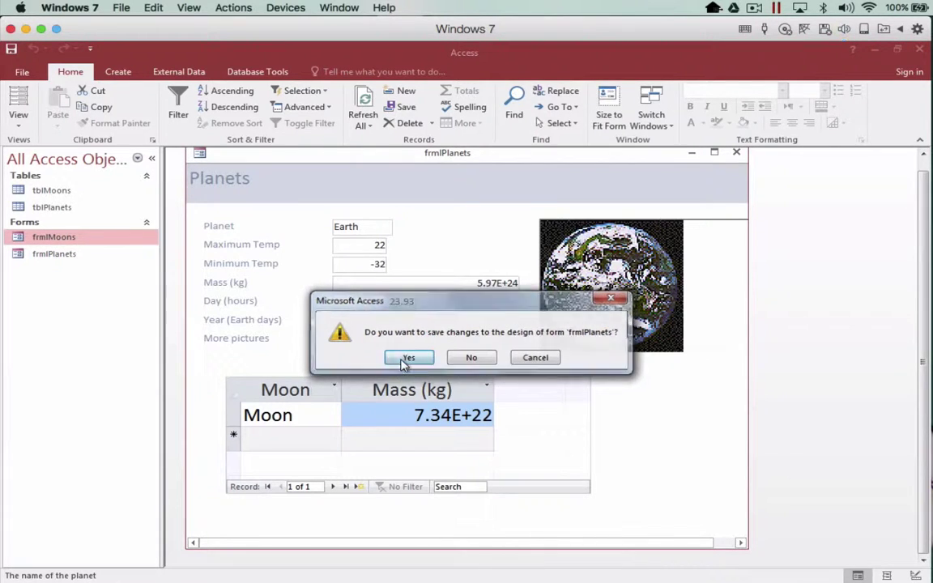
Open the frmlMoons form and set its Navigation Buttons and Record Selectors properties to No
double_click(46, 238)
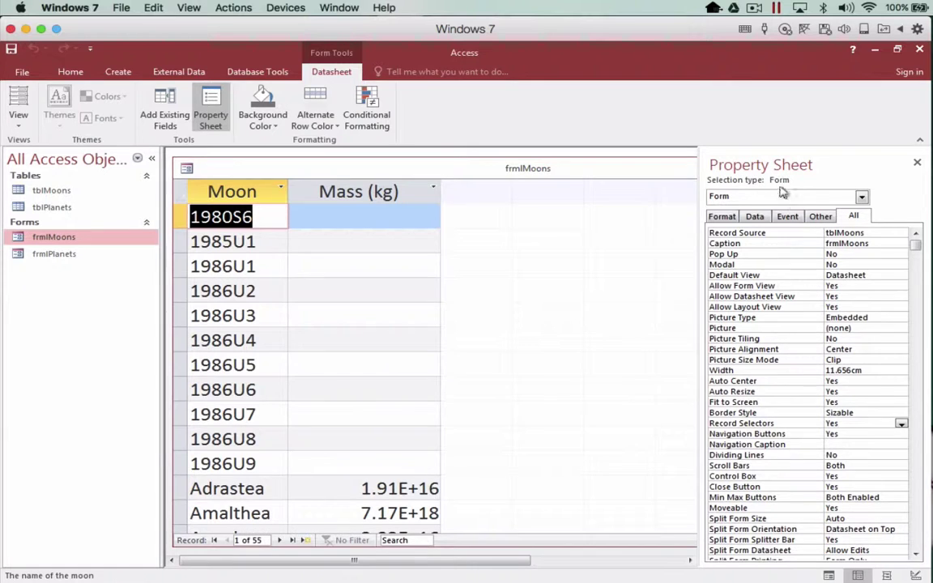
click(866, 436)
click(901, 435)
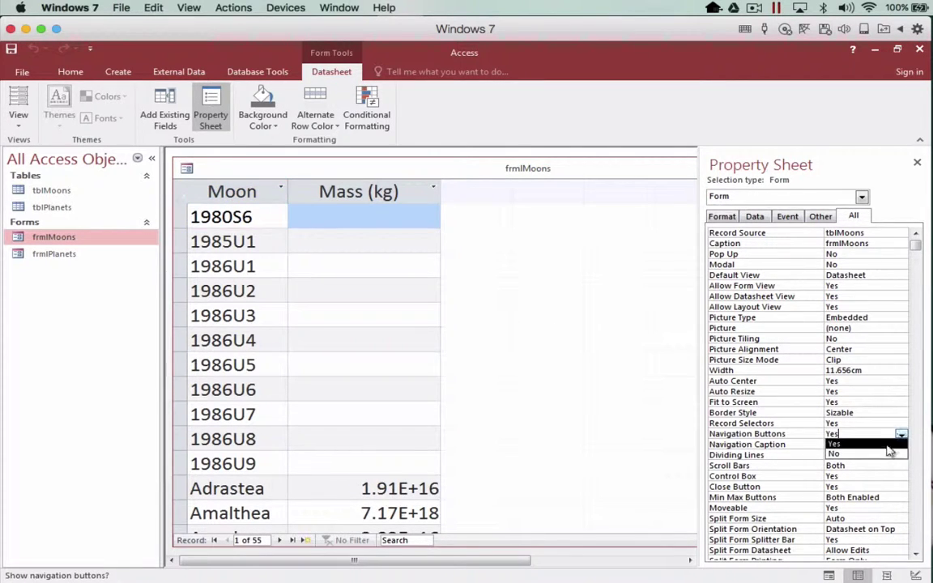
click(842, 454)
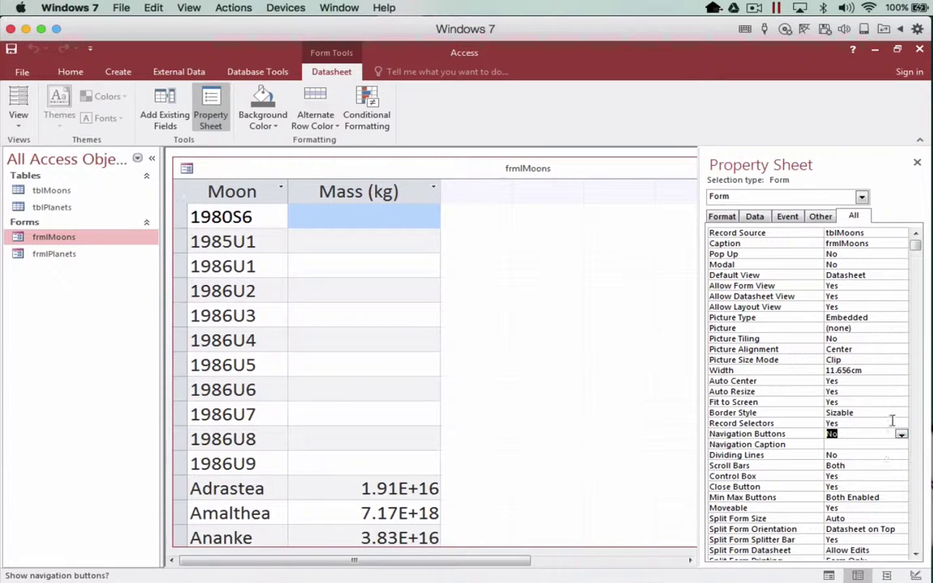
click(896, 423)
click(901, 424)
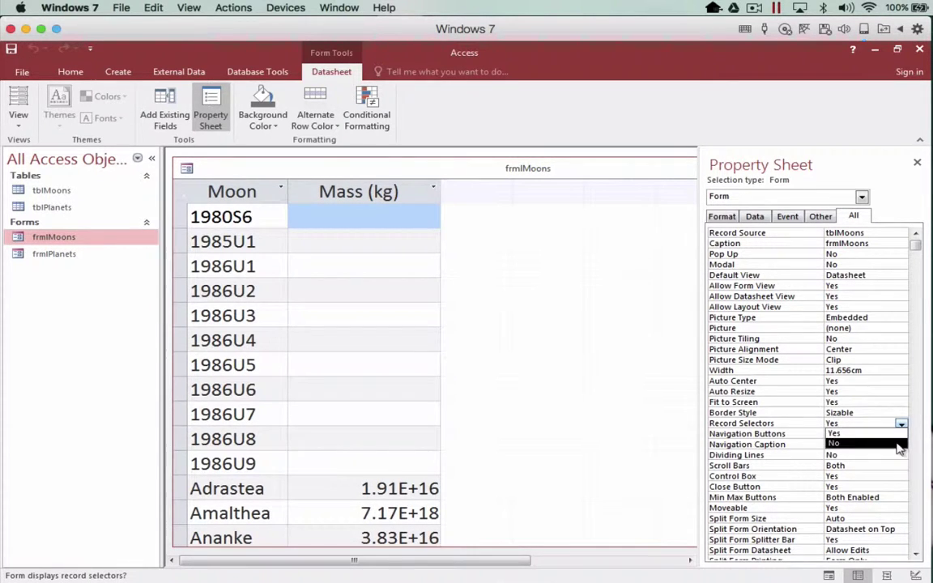
click(897, 445)
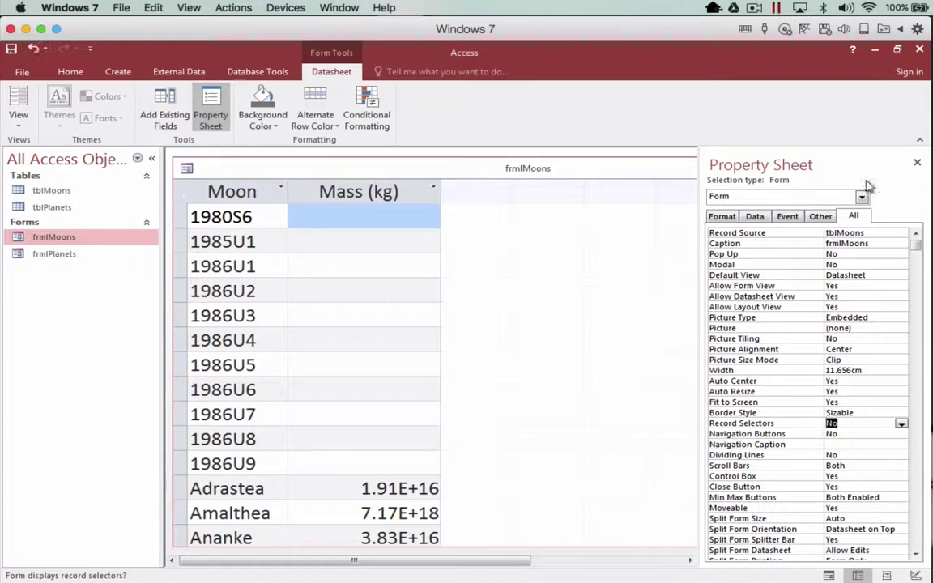
Close the Property Sheet and the frmlMoons form, saving its design changes
click(918, 165)
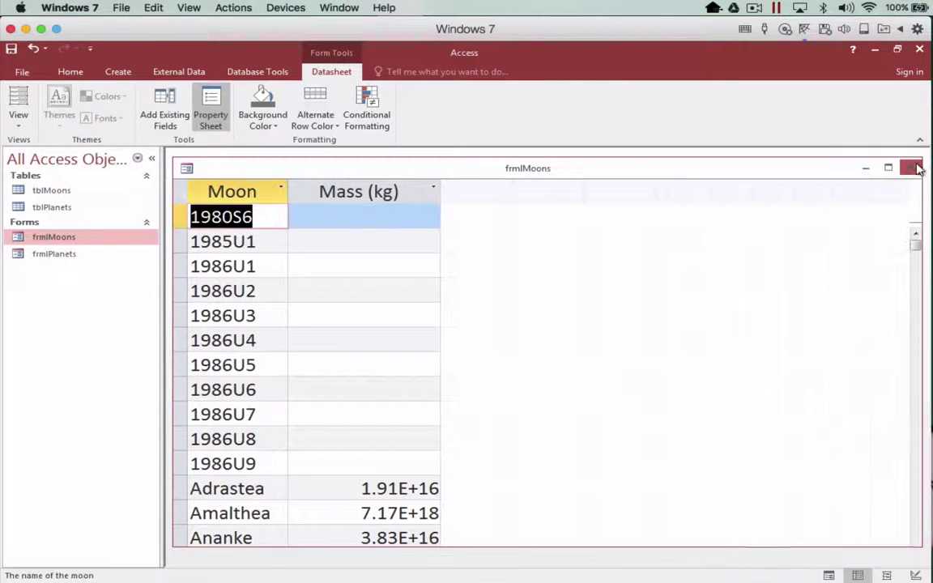
click(914, 167)
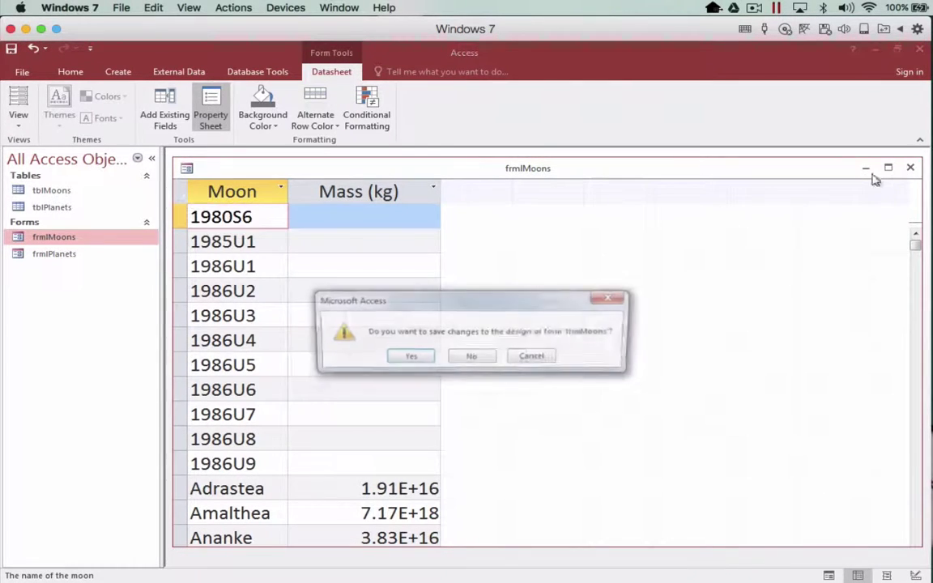
click(400, 356)
Reopen the frmlPlanets form and make its window taller so it shows more space below the subform
double_click(65, 255)
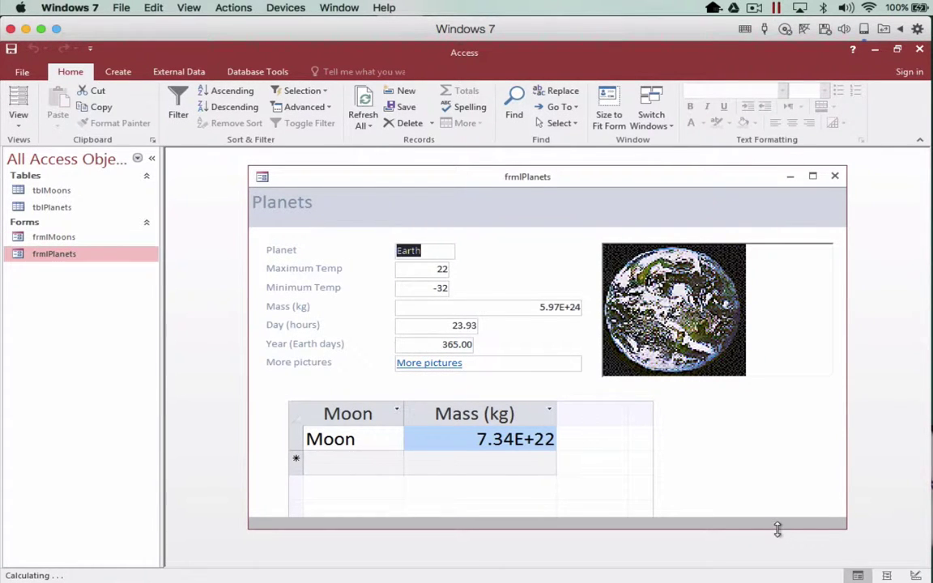
drag(777, 529, 776, 562)
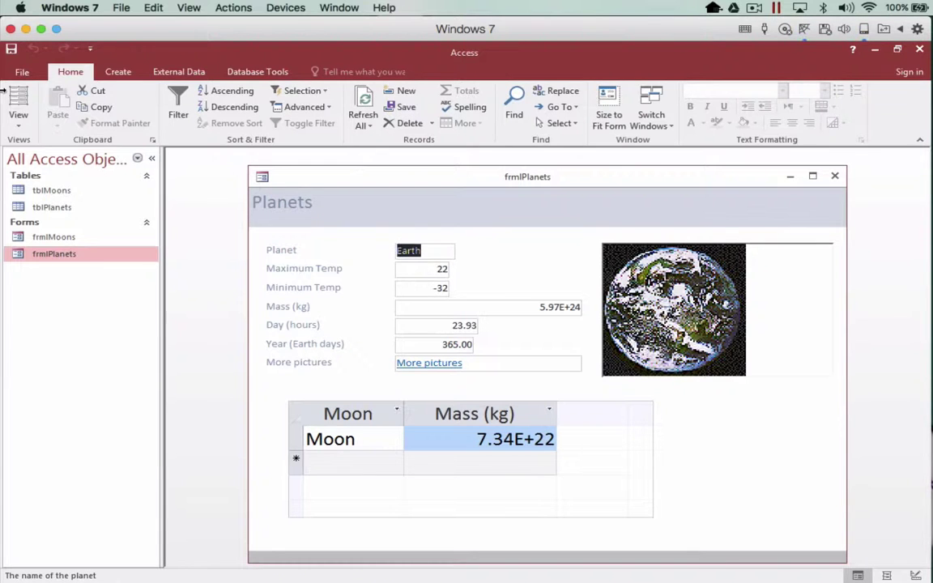
In Design View, draw a command button about 2 cm wide in the empty Detail area right of the frmlMoons subform
click(19, 117)
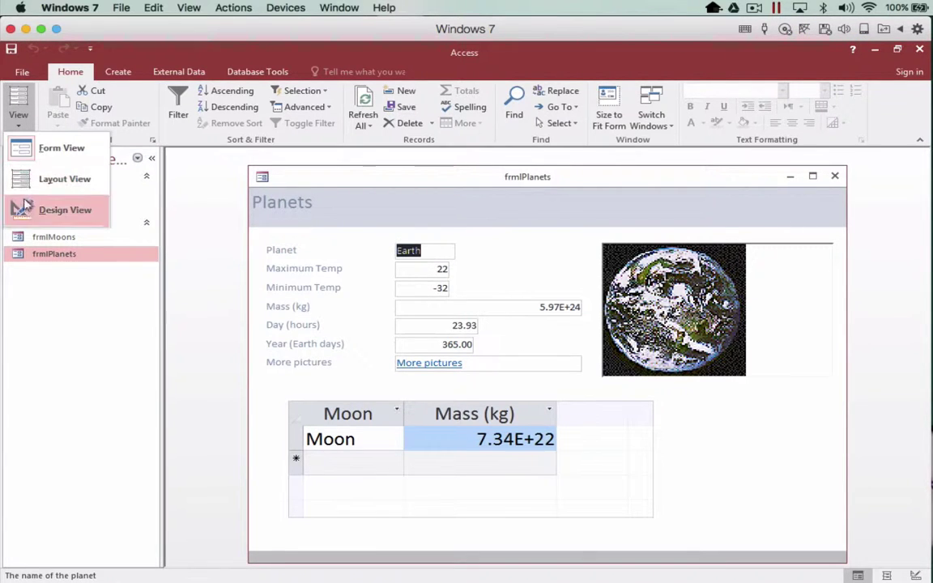
click(50, 210)
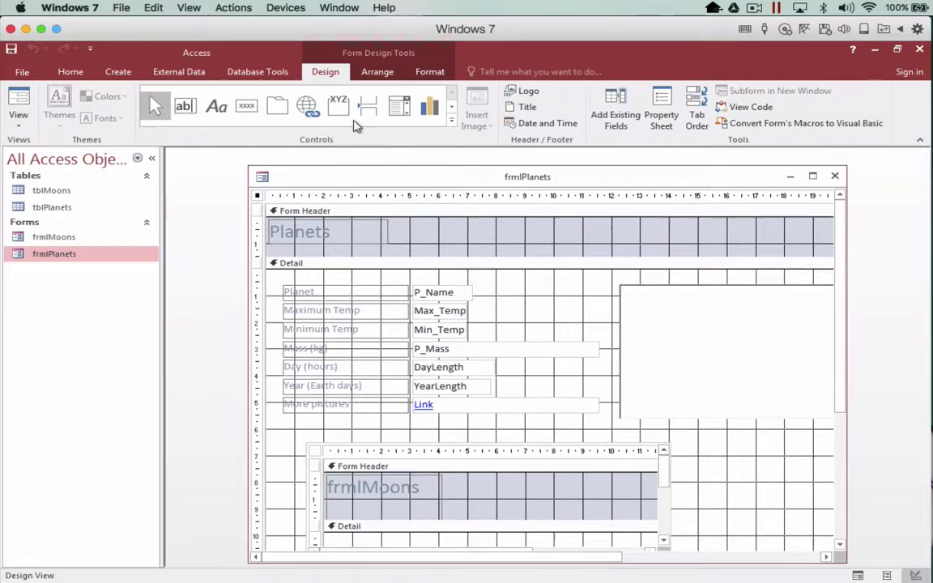
click(451, 121)
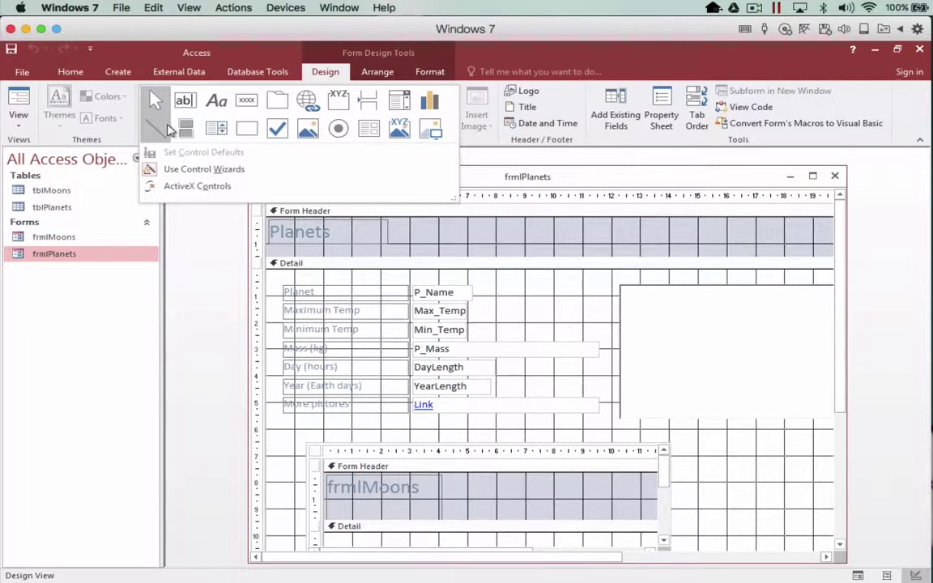
click(248, 104)
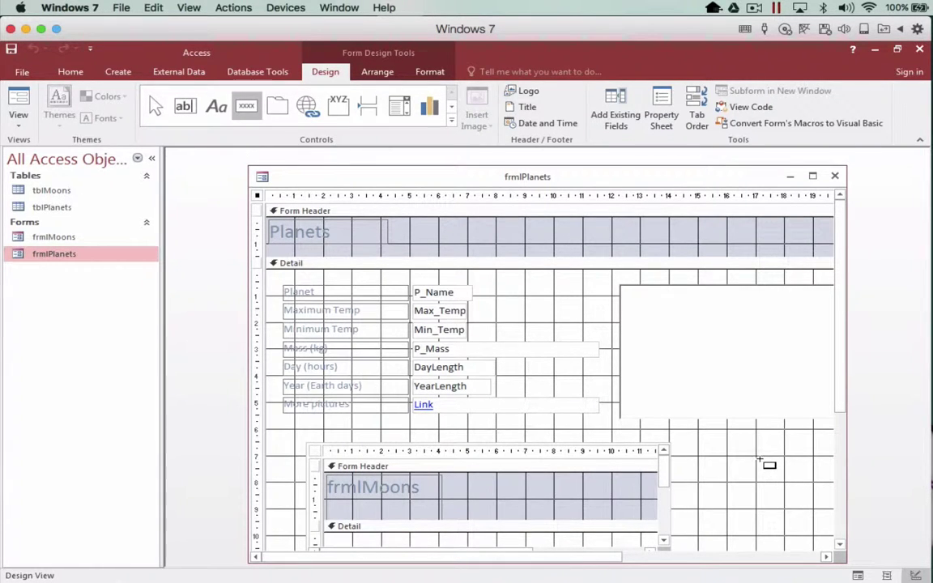
mouse_move(762, 460)
mouse_down()
mouse_move(791, 488)
mouse_move(817, 497)
mouse_up()
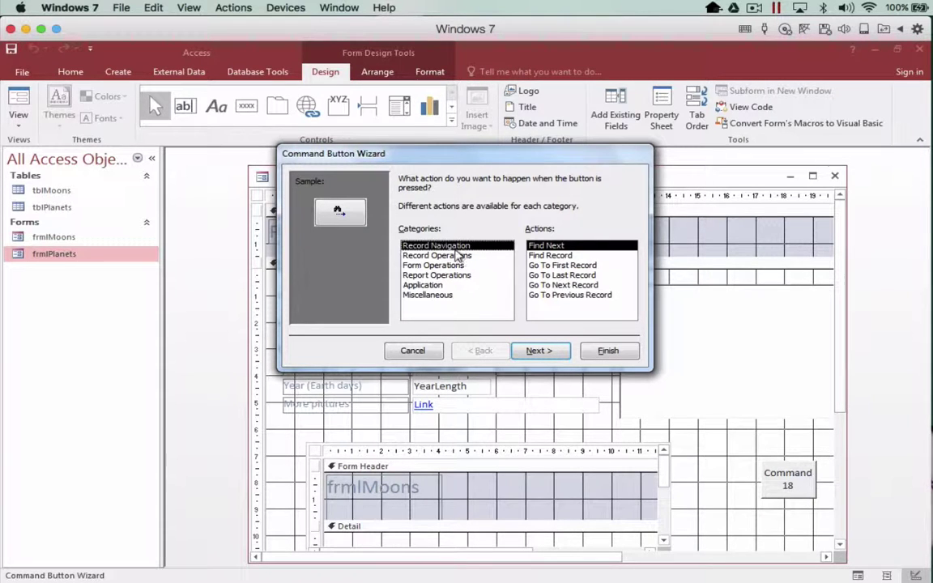
Review the wizard's action categories and assign the Record Navigation action Go To Next Record to the new button
click(453, 266)
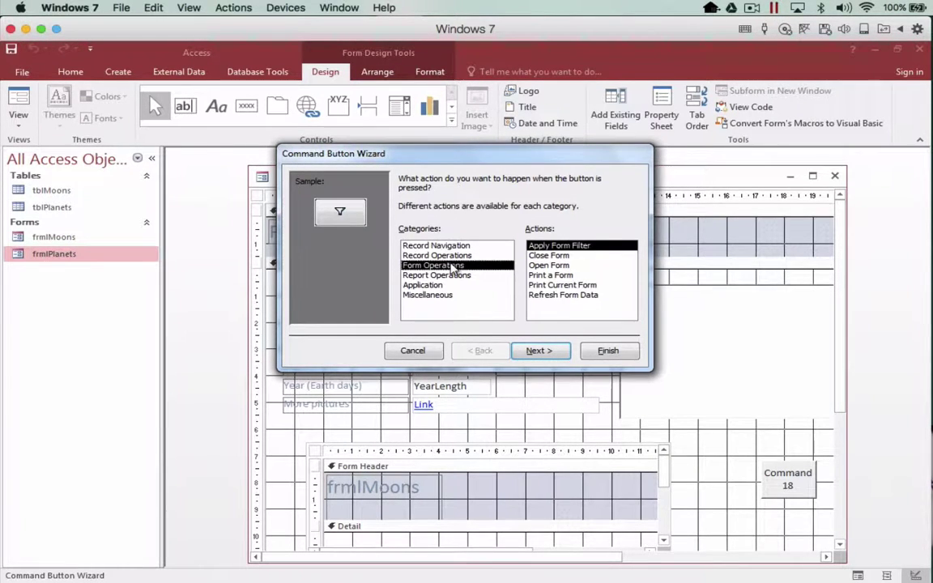
click(452, 276)
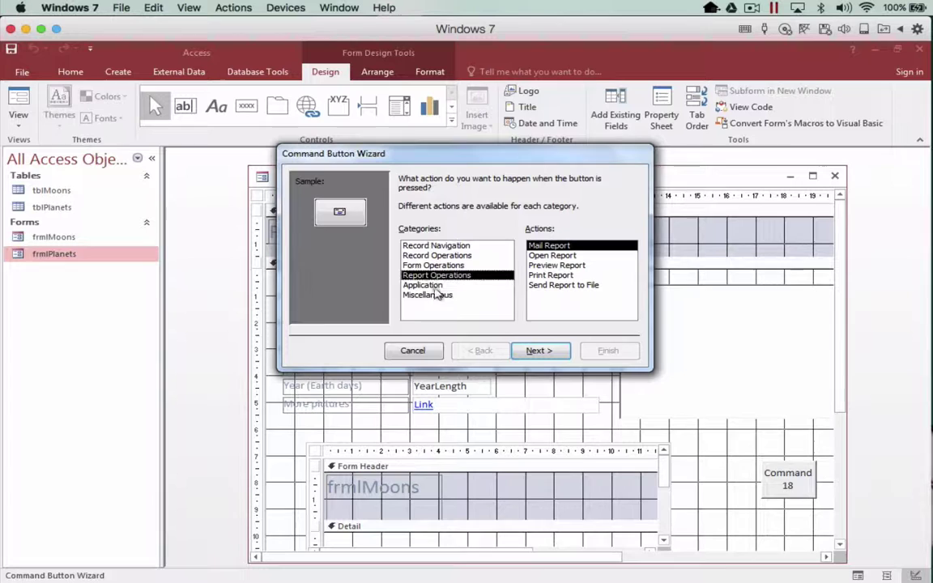
click(458, 246)
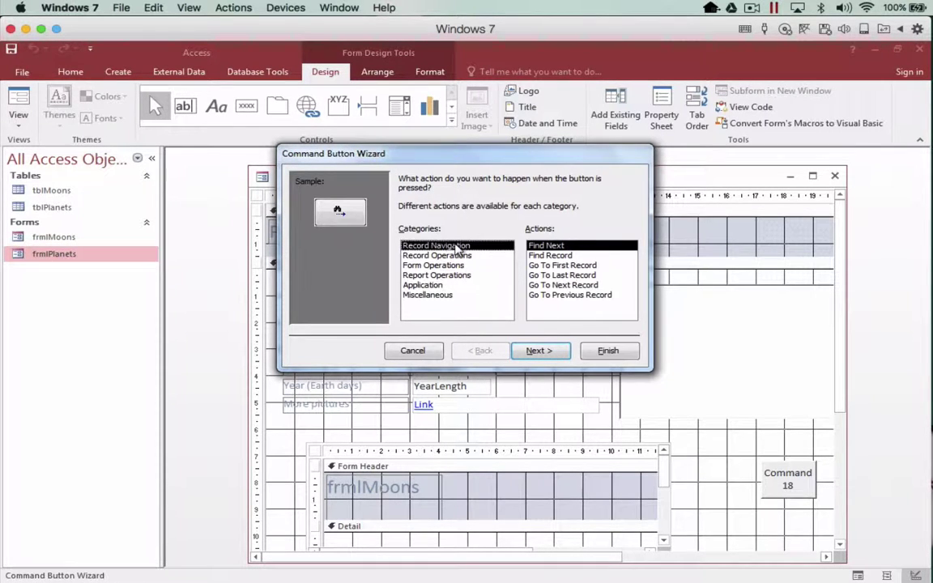
click(573, 289)
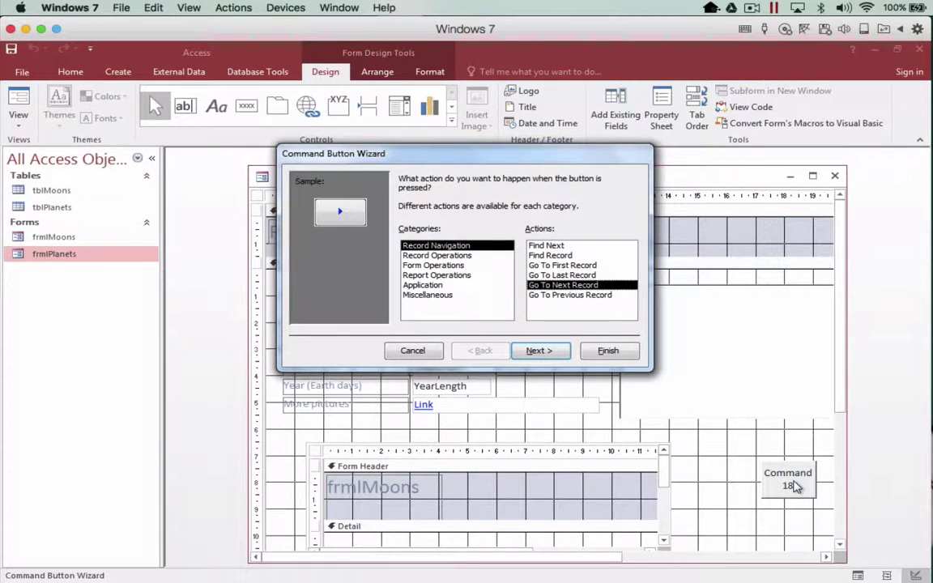
click(541, 351)
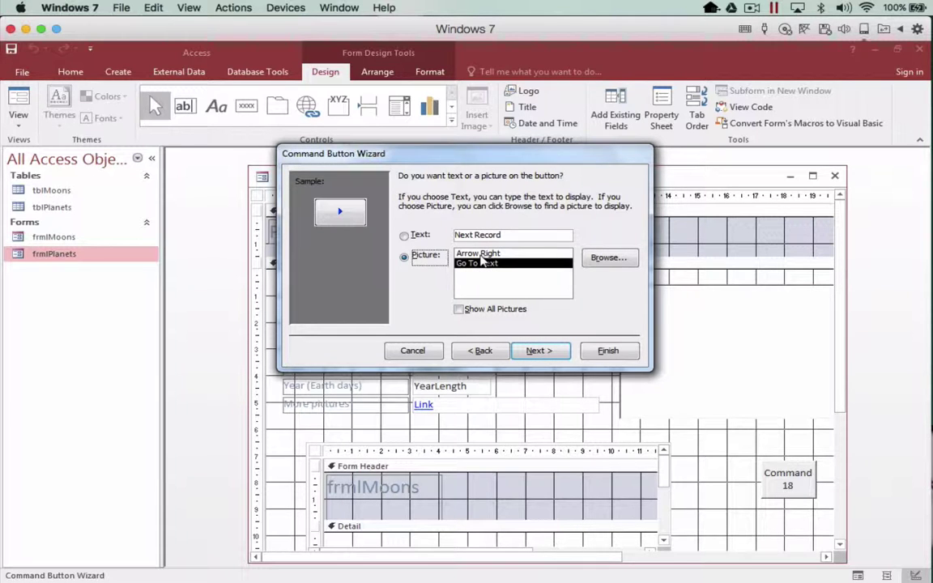
Compare the Arrow Right and Go To Next pictures, choose Go To Next for the button and proceed to its naming
click(476, 254)
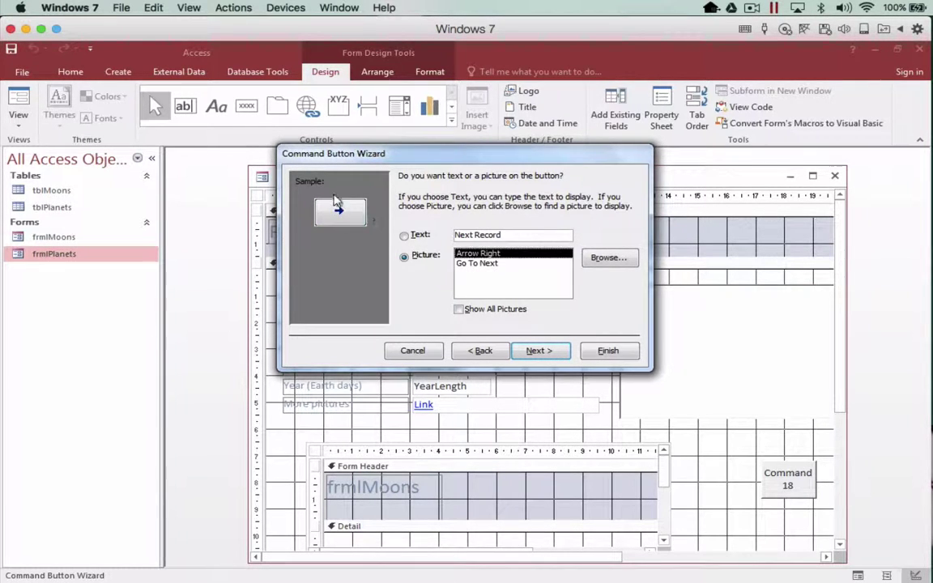
click(483, 265)
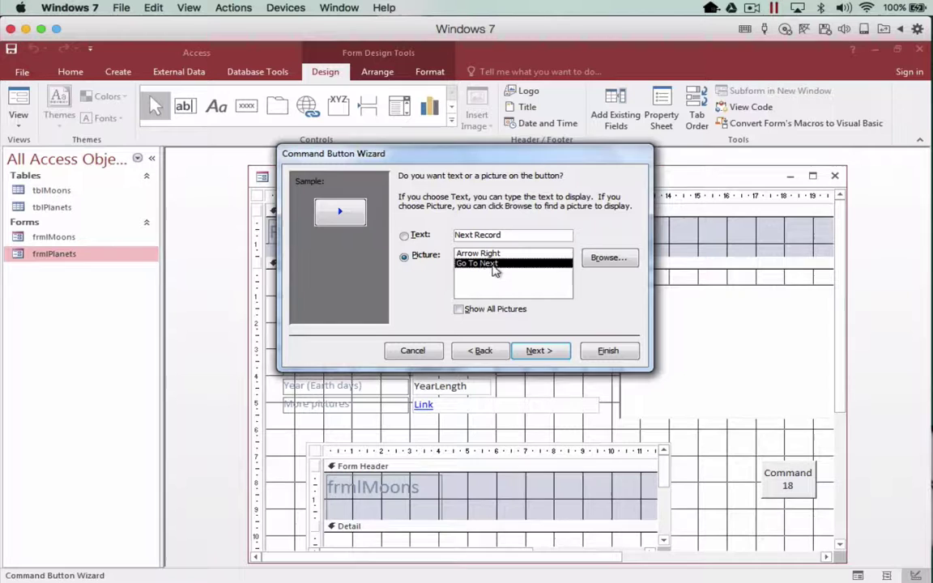
click(538, 351)
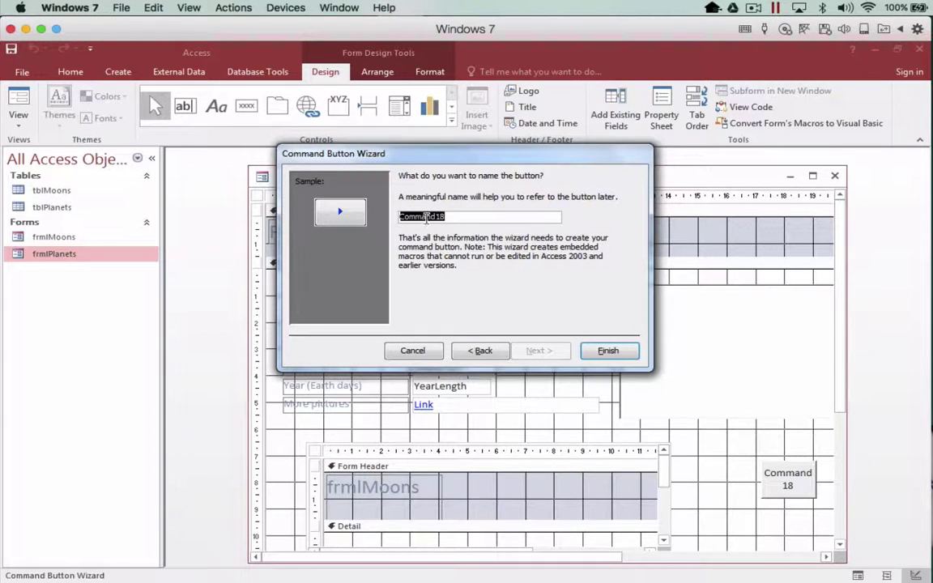
Finish the next-record button with its default name and test it in Form View by advancing through several planets
click(608, 353)
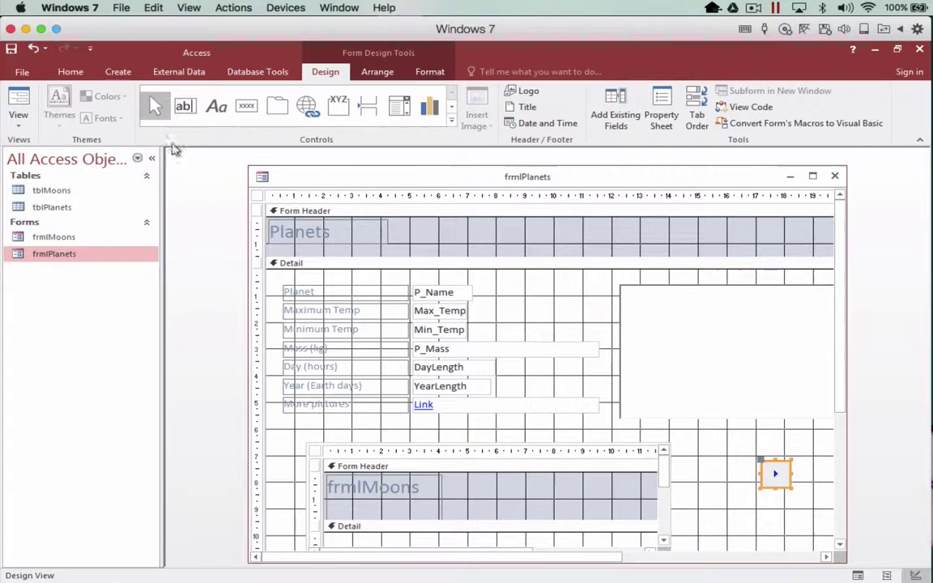
click(18, 98)
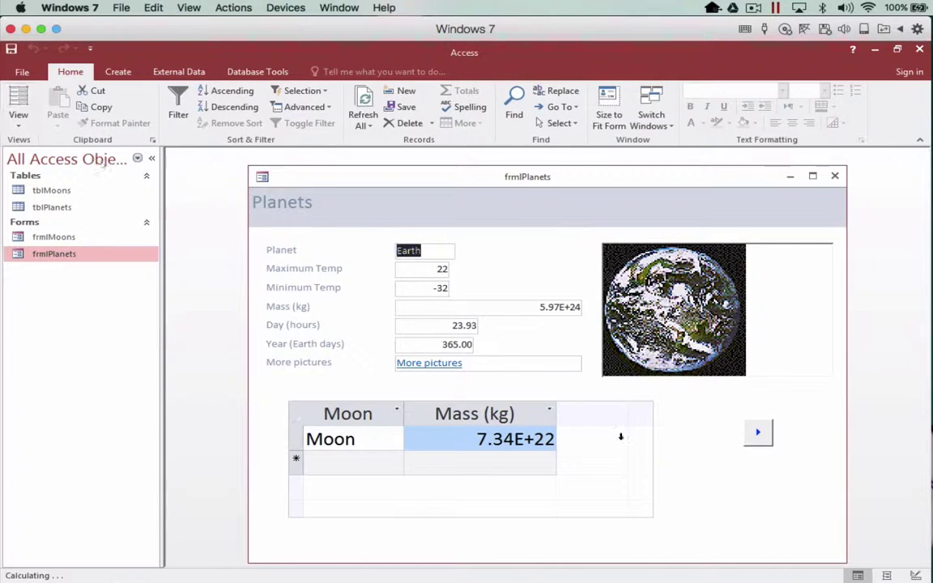
click(758, 436)
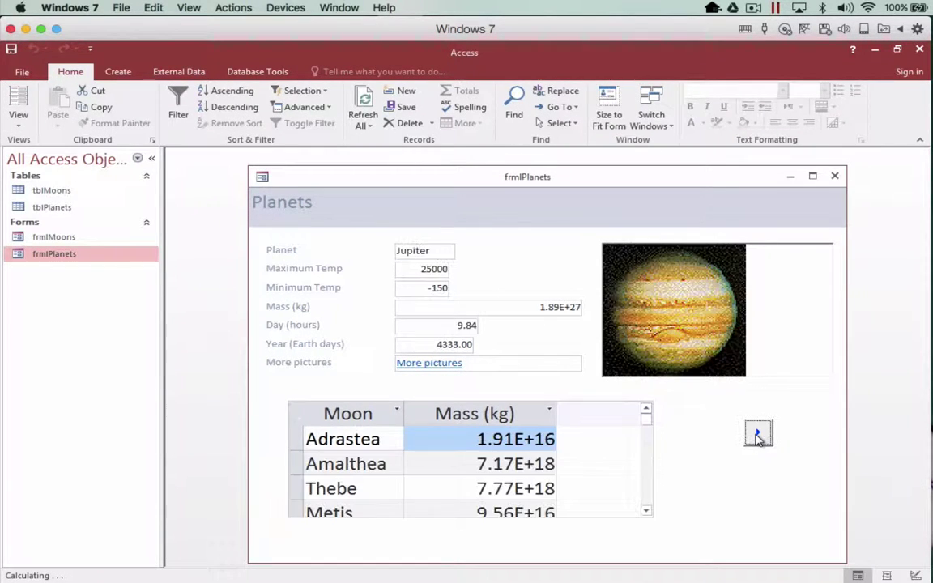
click(758, 437)
click(758, 437)
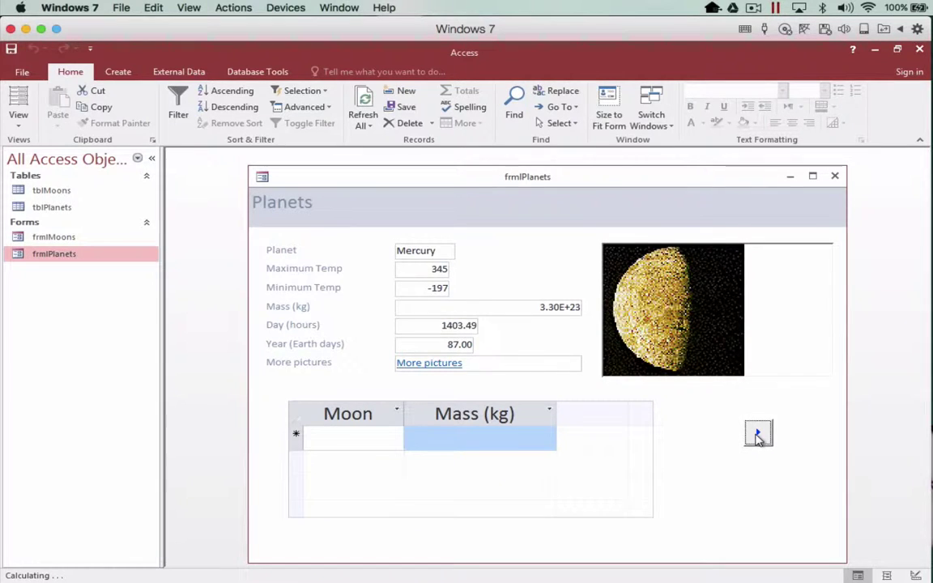
click(758, 437)
click(758, 436)
click(758, 437)
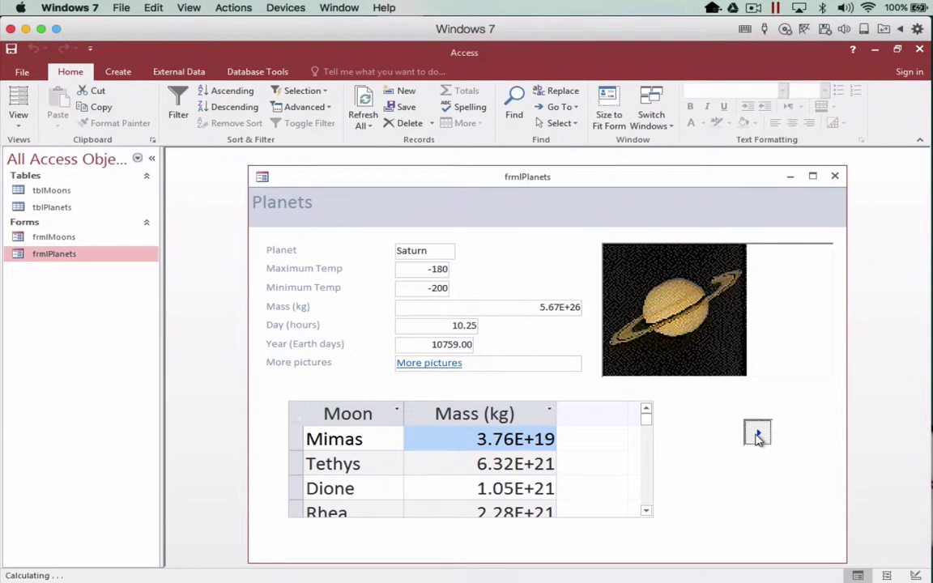
click(758, 437)
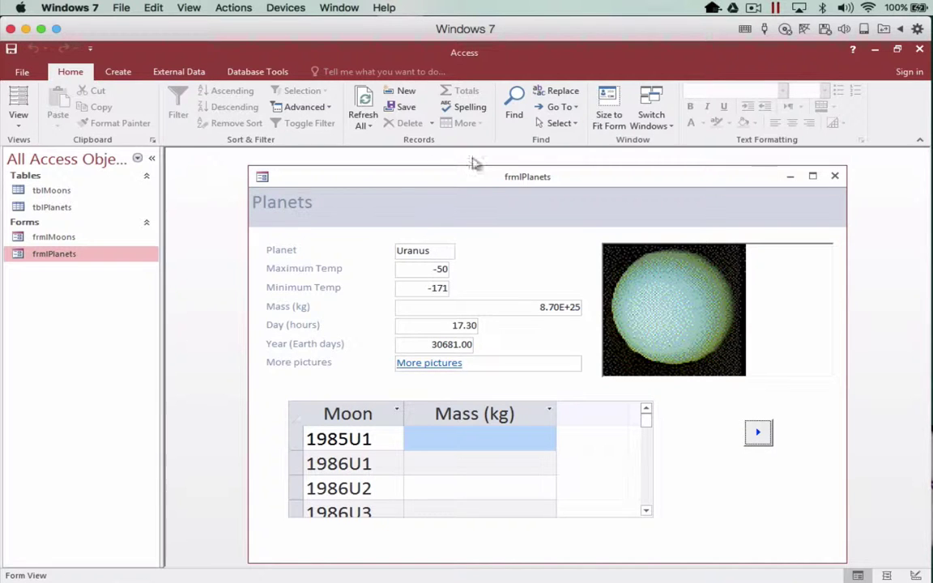
In Design View, draw a second command button about 1.5 cm wide between the frmlMoons subform and the next-record button
click(21, 119)
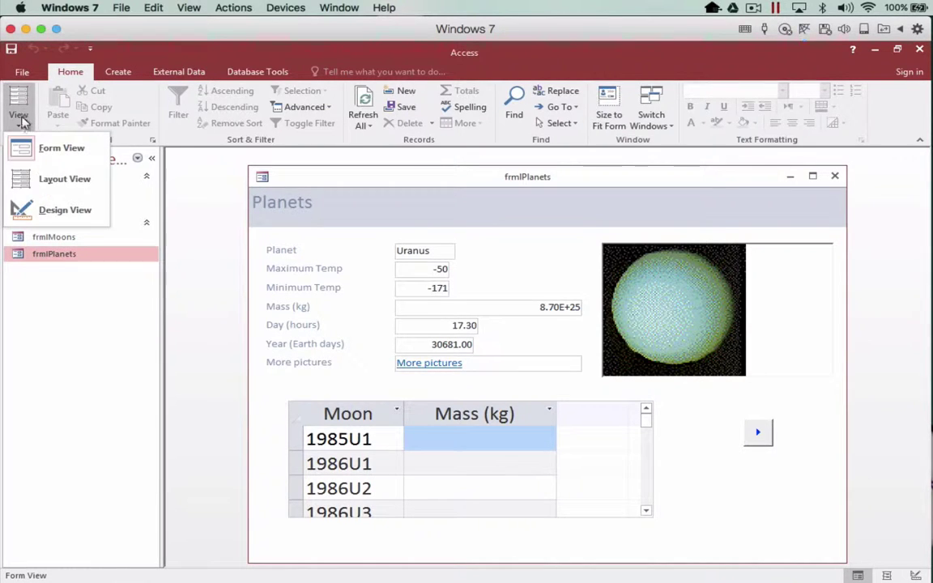
click(21, 208)
click(247, 109)
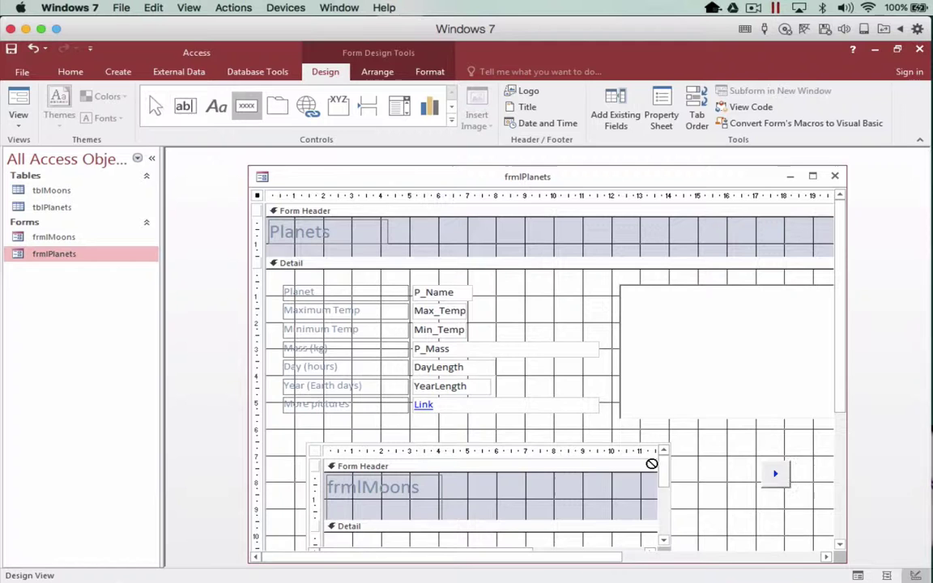
drag(697, 456, 737, 487)
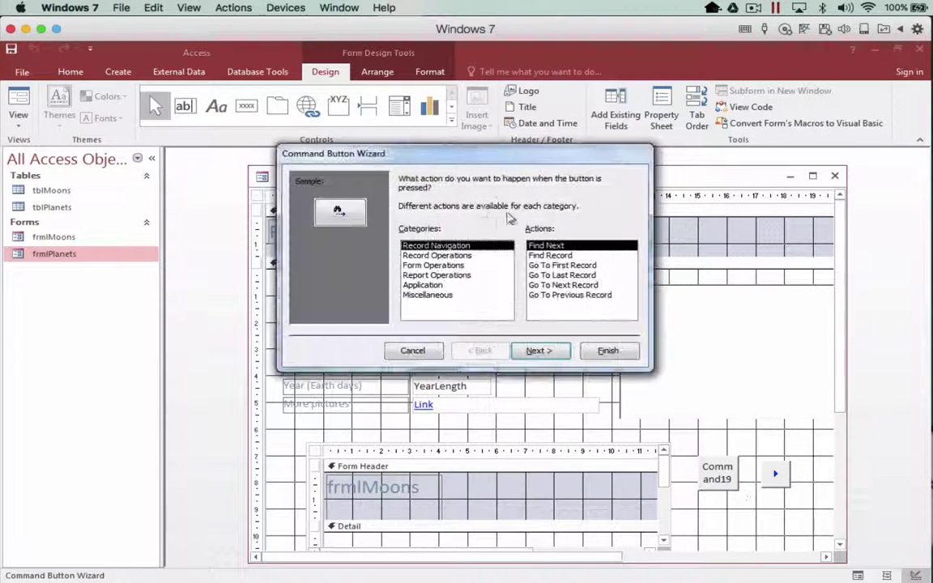
Give the new button the Go To Previous Record action with the Go To Previous picture, and level it with the next-record button
click(554, 296)
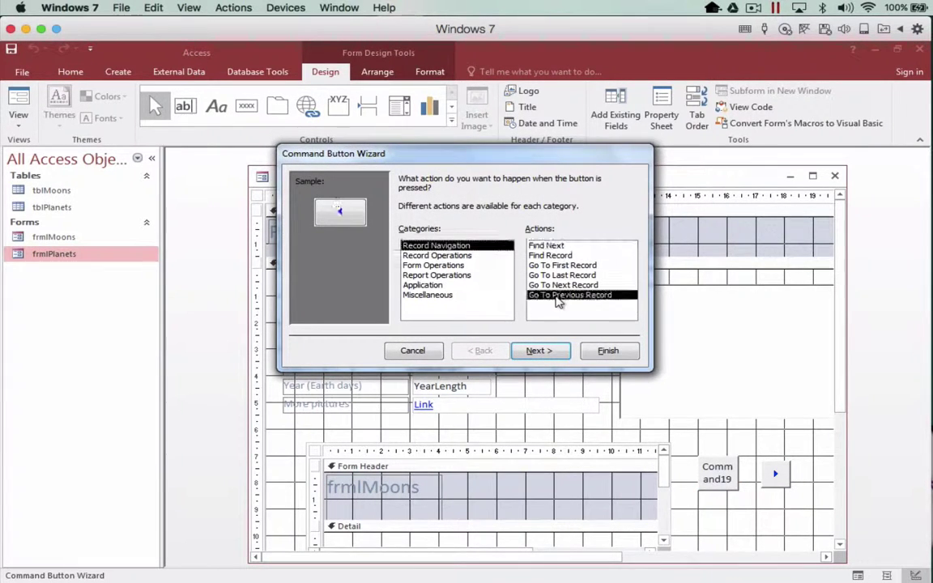
click(539, 351)
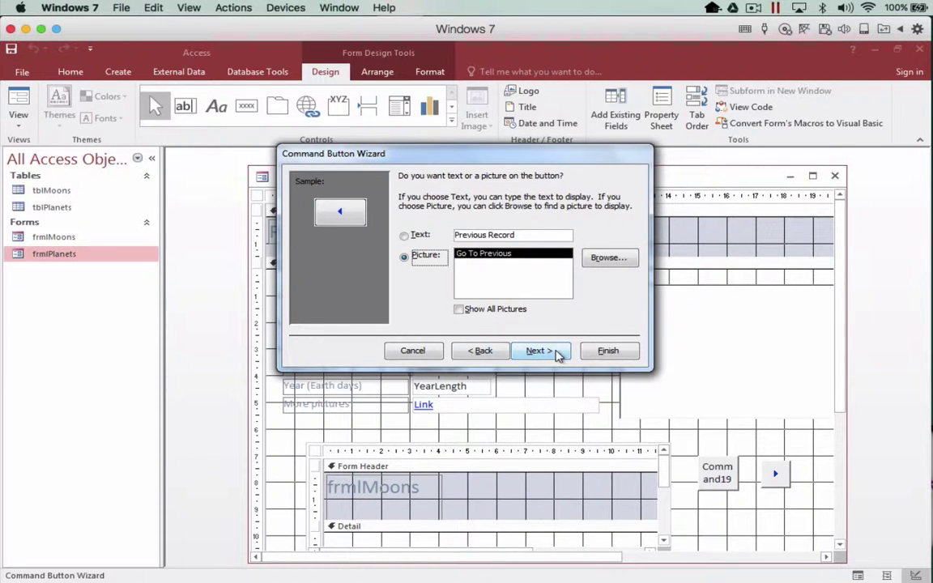
click(555, 353)
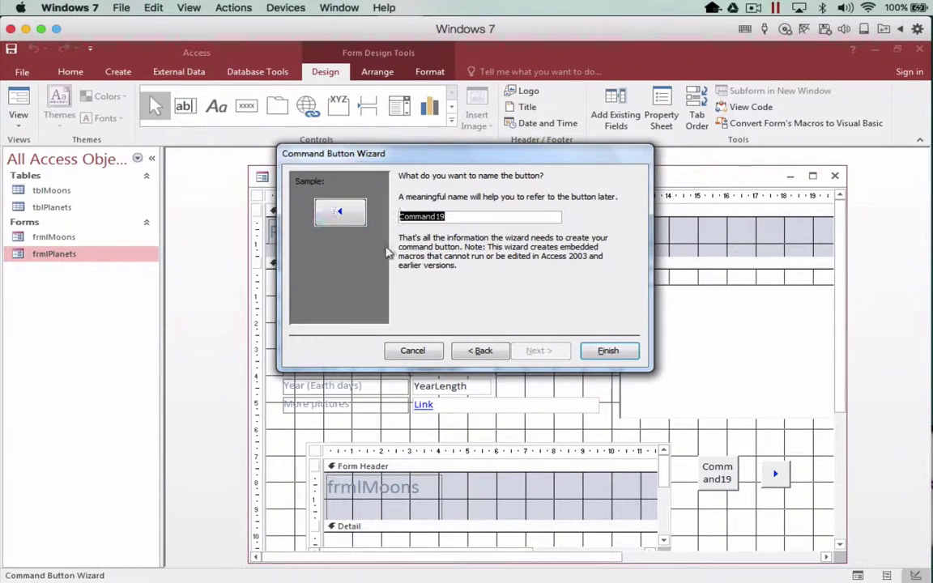
click(605, 350)
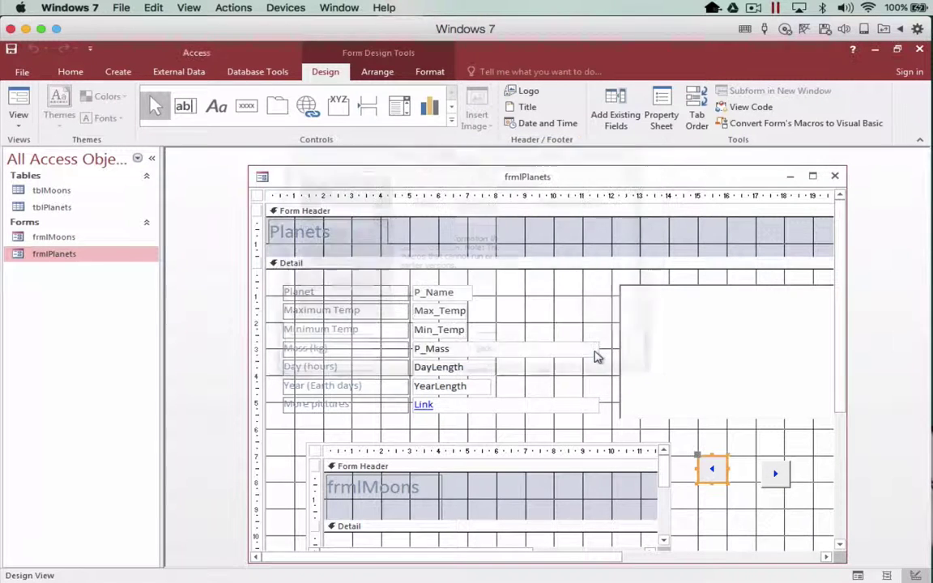
mouse_move(716, 471)
mouse_down()
mouse_move(737, 478)
mouse_move(726, 478)
mouse_up()
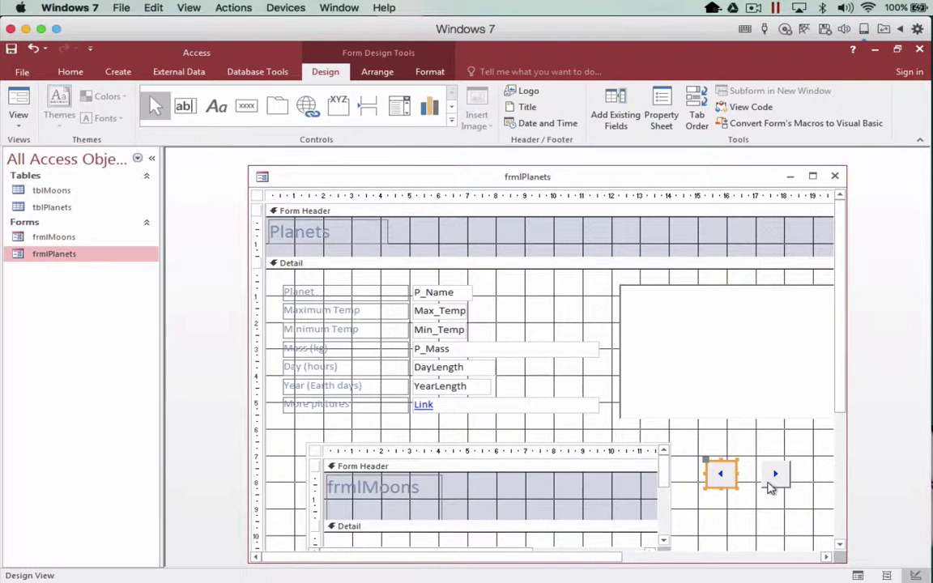
click(752, 500)
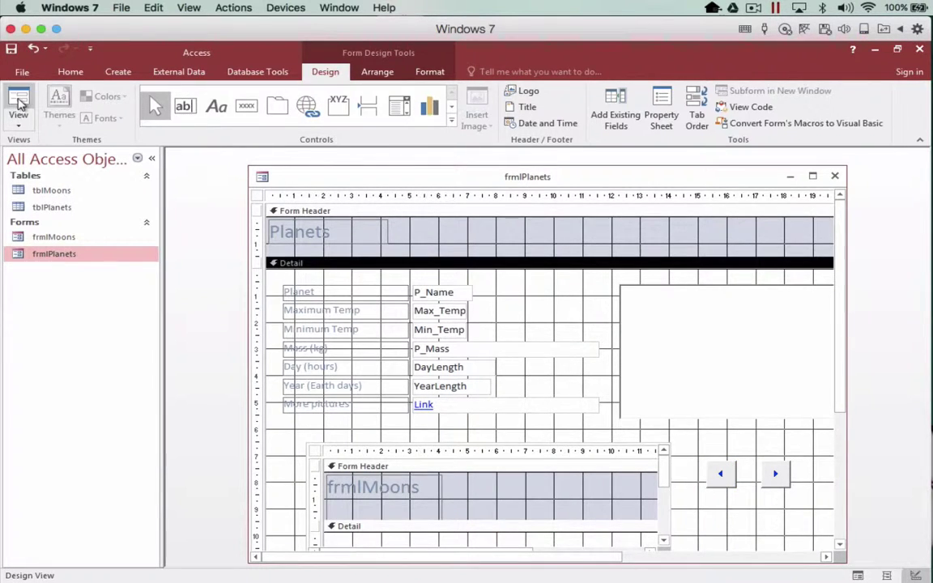
Test the next-record and previous-record buttons in Form View by moving forward and back through the planets
click(18, 101)
click(760, 437)
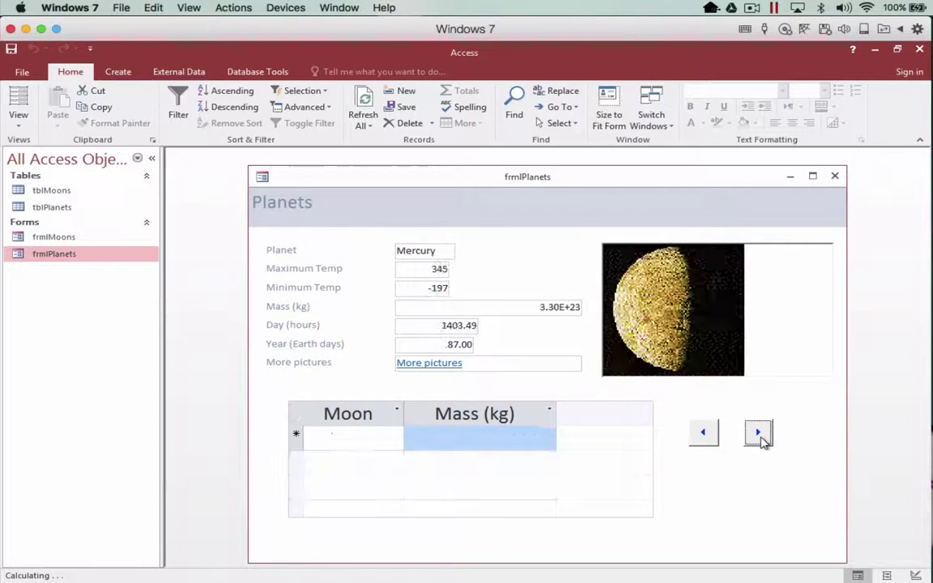
click(705, 438)
click(707, 439)
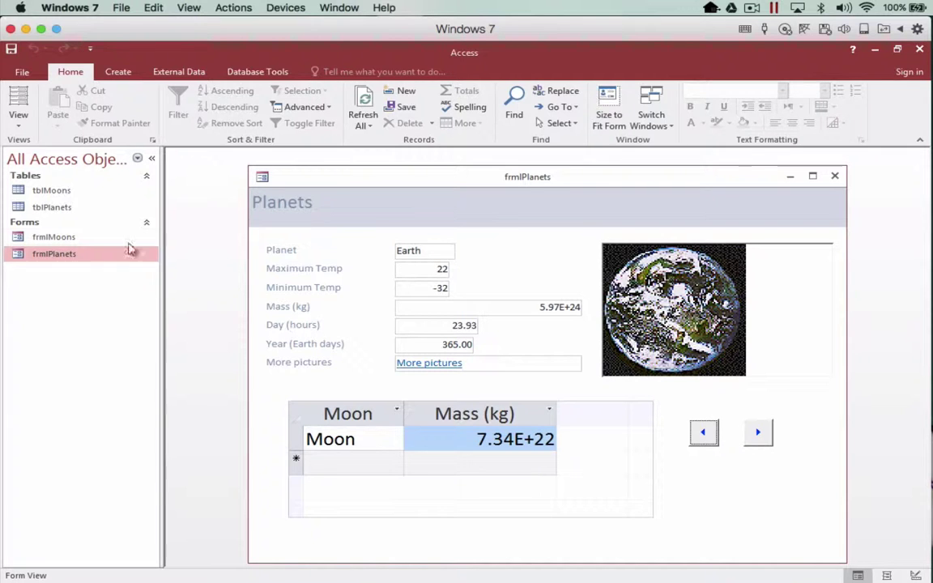
In Design View, draw a third command button about 1.3 cm wide just below the two navigation buttons
click(17, 99)
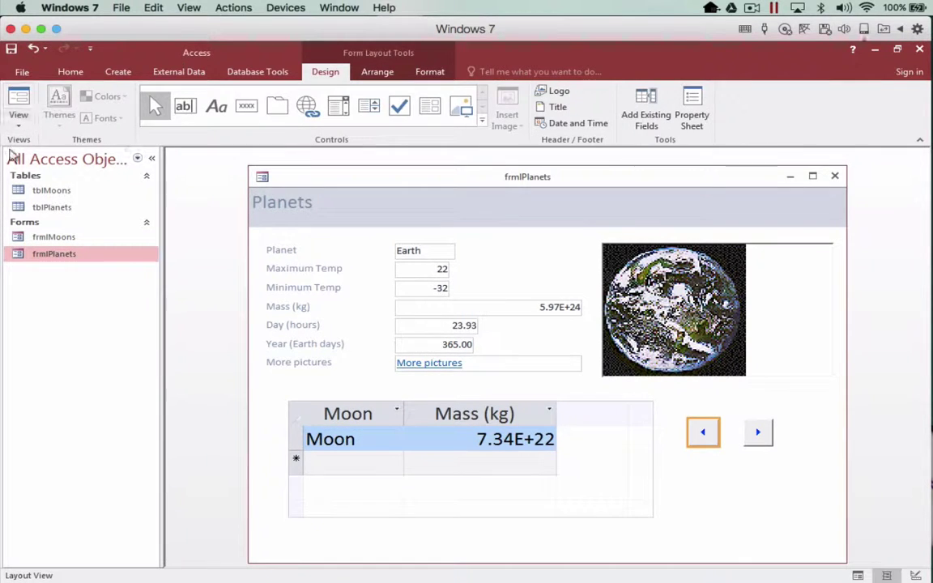
click(18, 122)
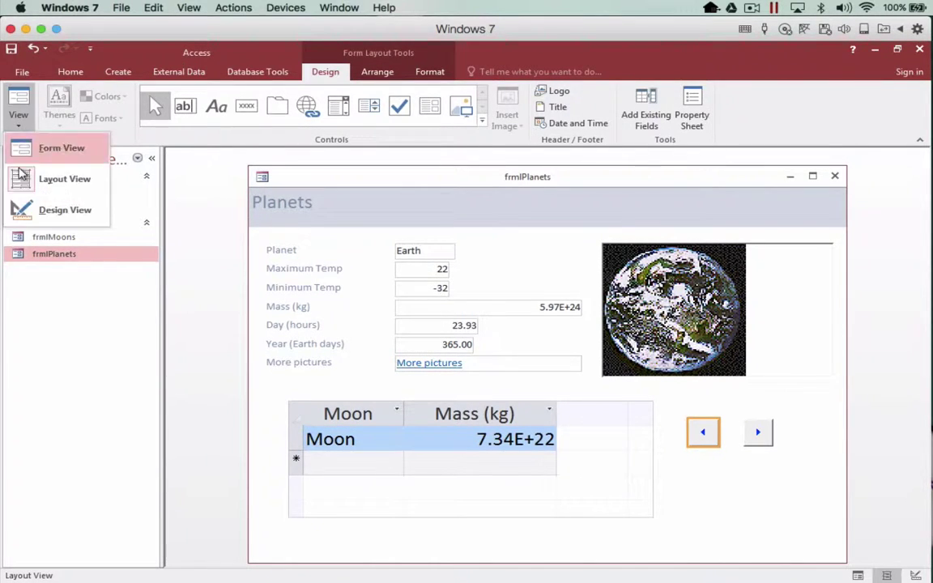
click(23, 208)
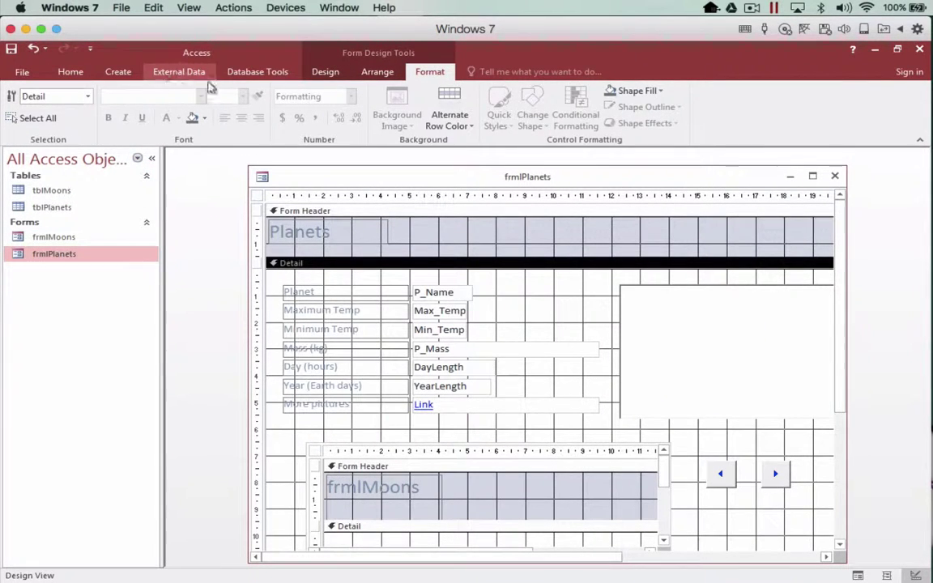
click(323, 72)
click(246, 106)
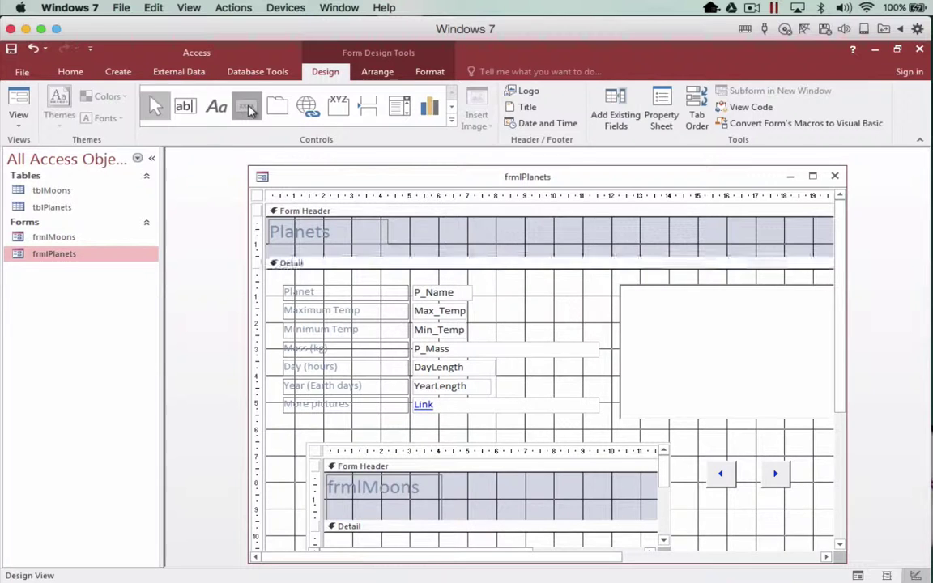
drag(740, 497, 778, 528)
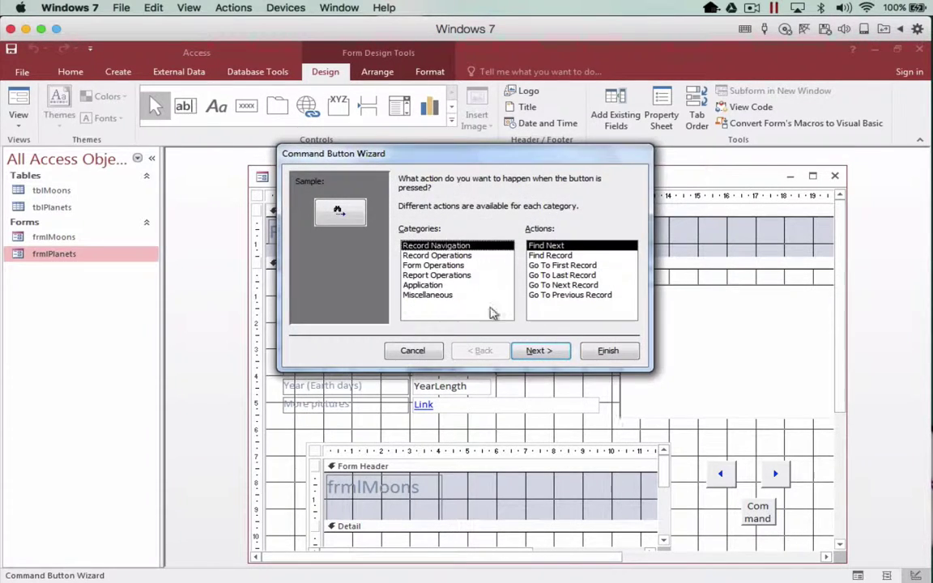
Assign the Form Operations action Close Form to the third button, using the Stop picture and the default name
click(456, 265)
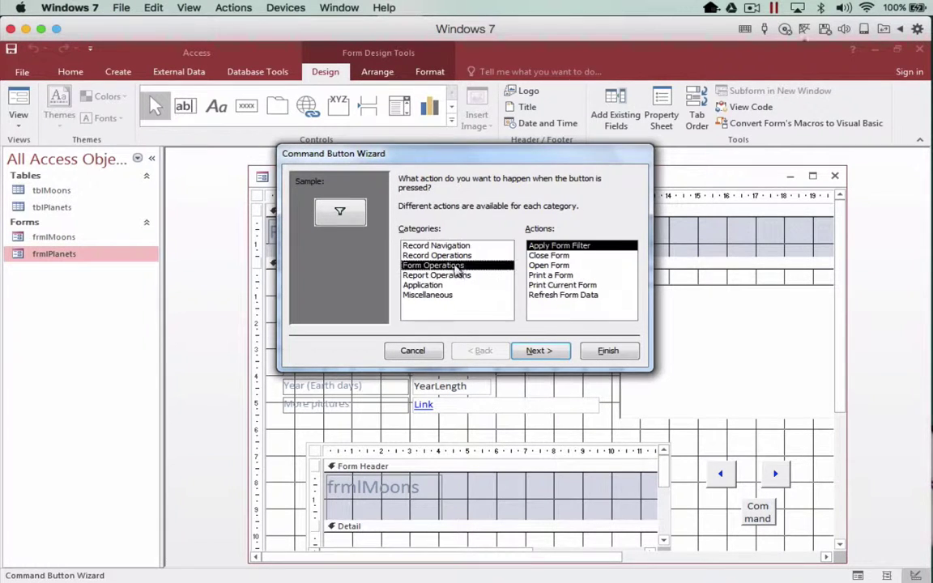
click(547, 255)
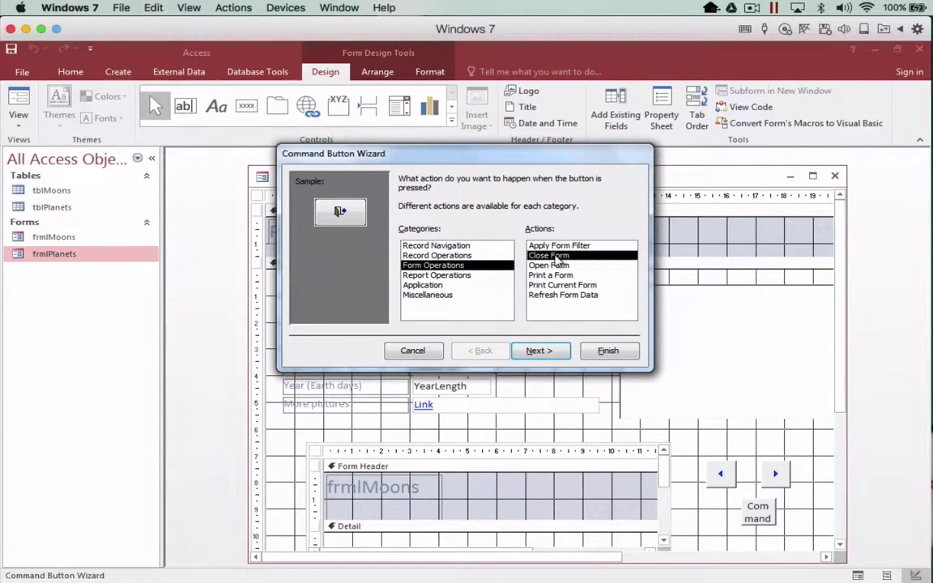
click(544, 350)
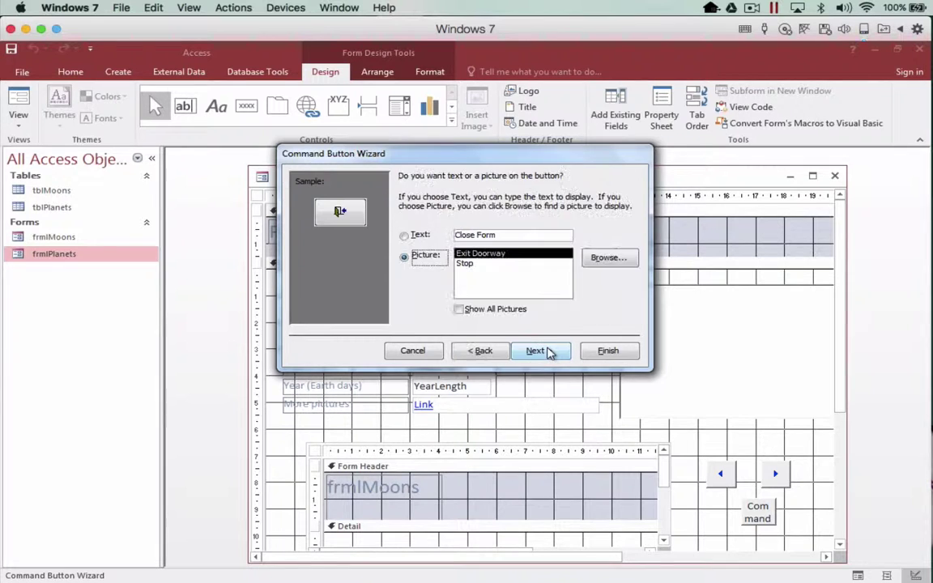
click(470, 264)
click(541, 350)
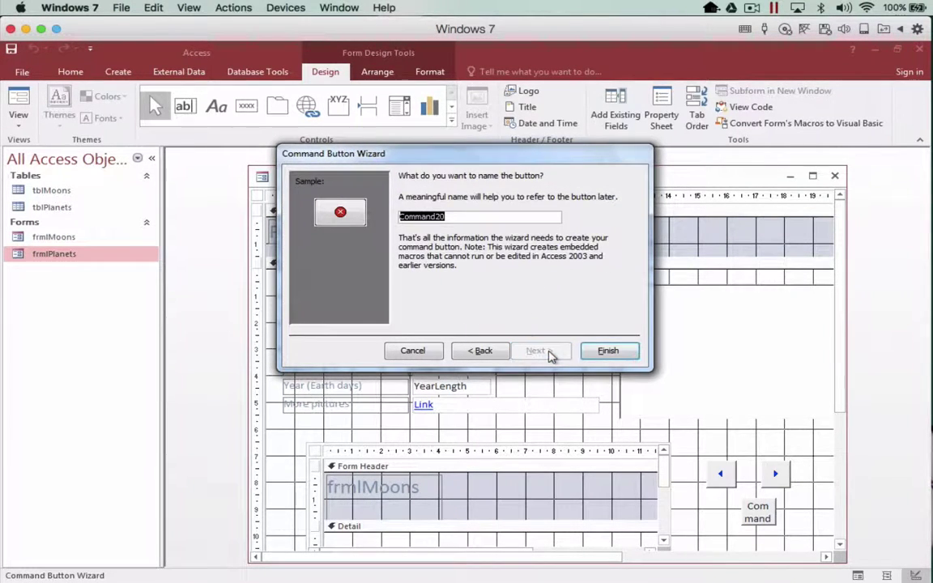
click(622, 354)
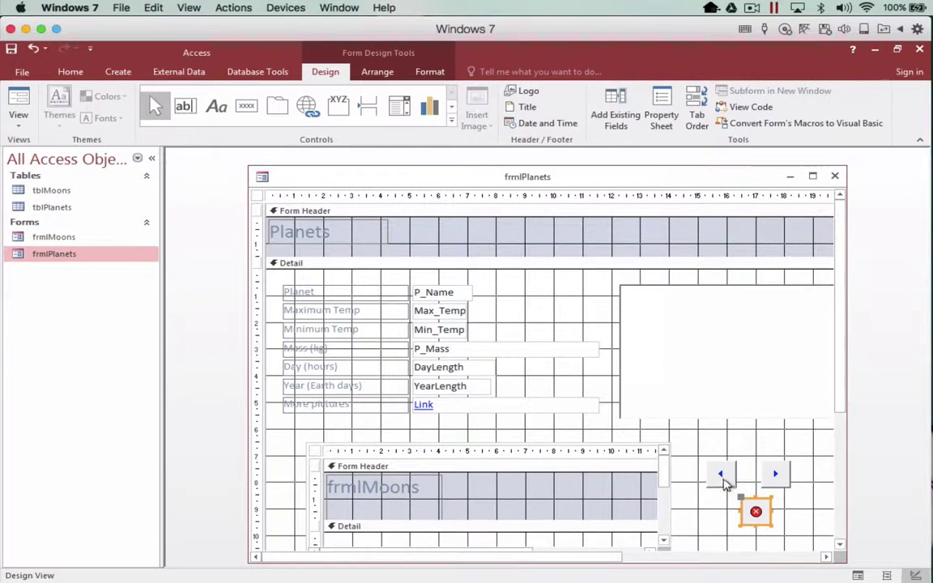
Arrange the three buttons edge to edge in one row, with the close button between the previous and next buttons
drag(722, 473, 711, 475)
drag(758, 508, 768, 479)
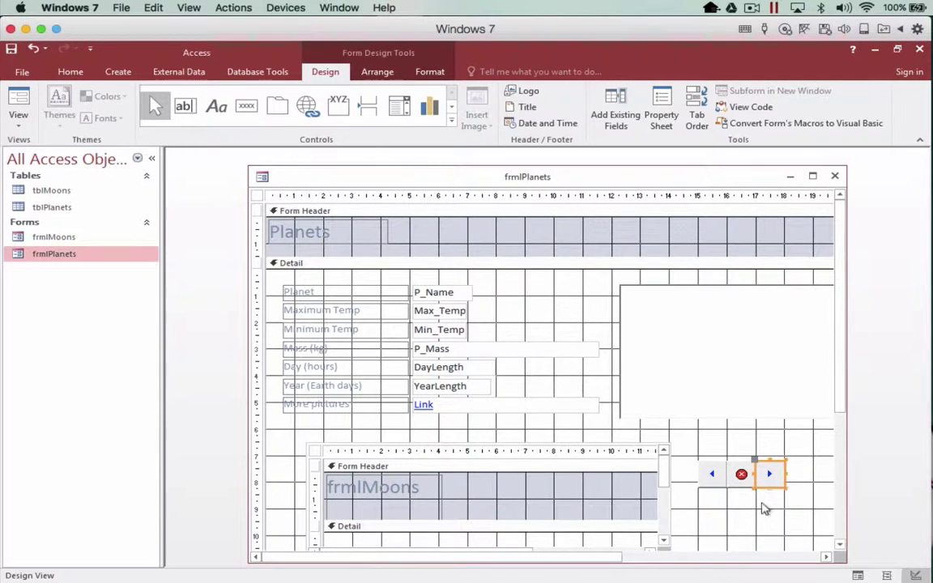
click(755, 507)
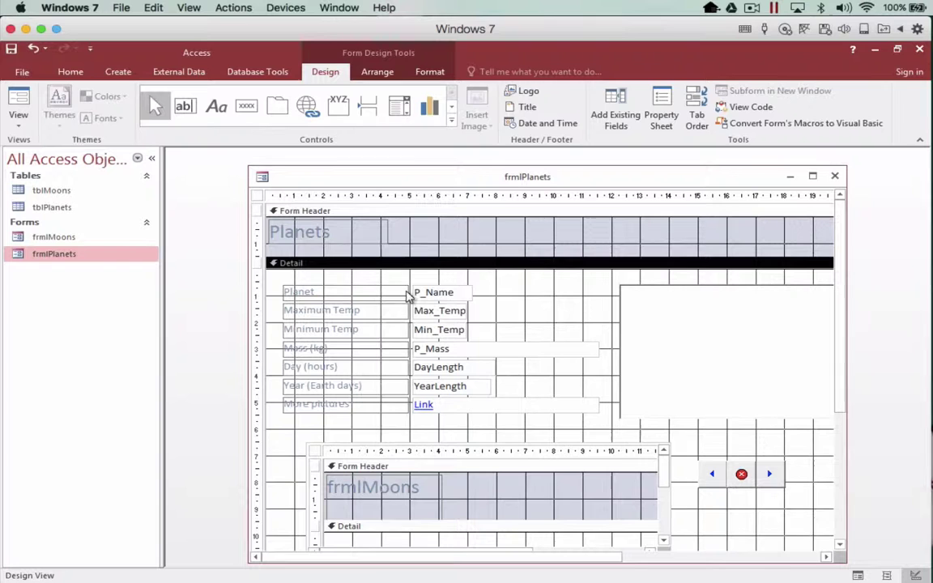
Test the three buttons in Form View by moving forward, moving back past the first record and closing the form
click(18, 107)
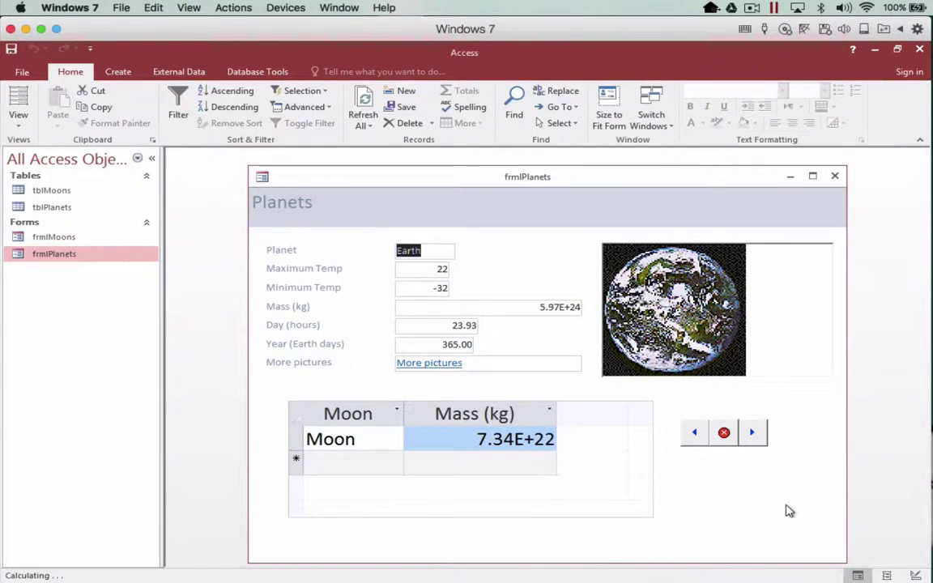
click(753, 433)
click(694, 432)
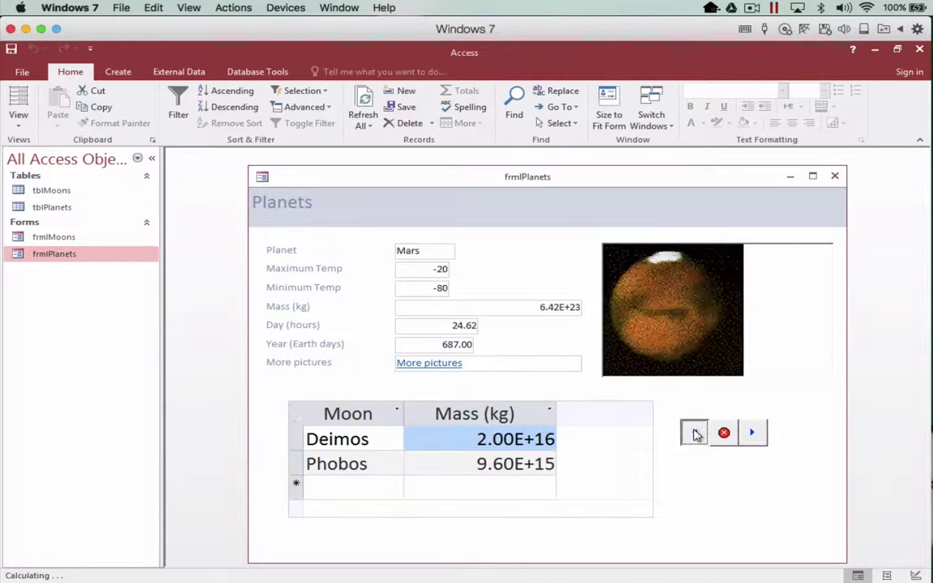
click(695, 432)
click(694, 432)
click(525, 365)
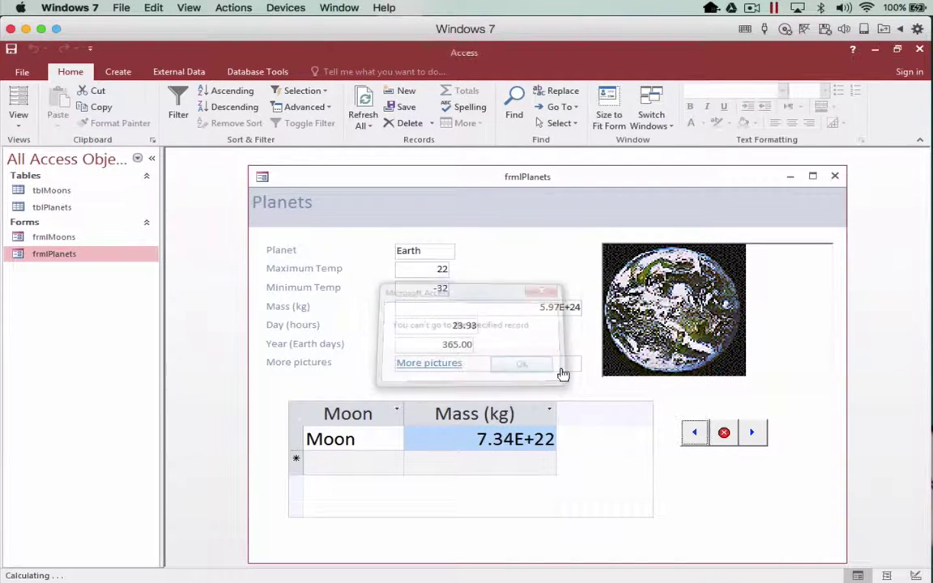
click(724, 433)
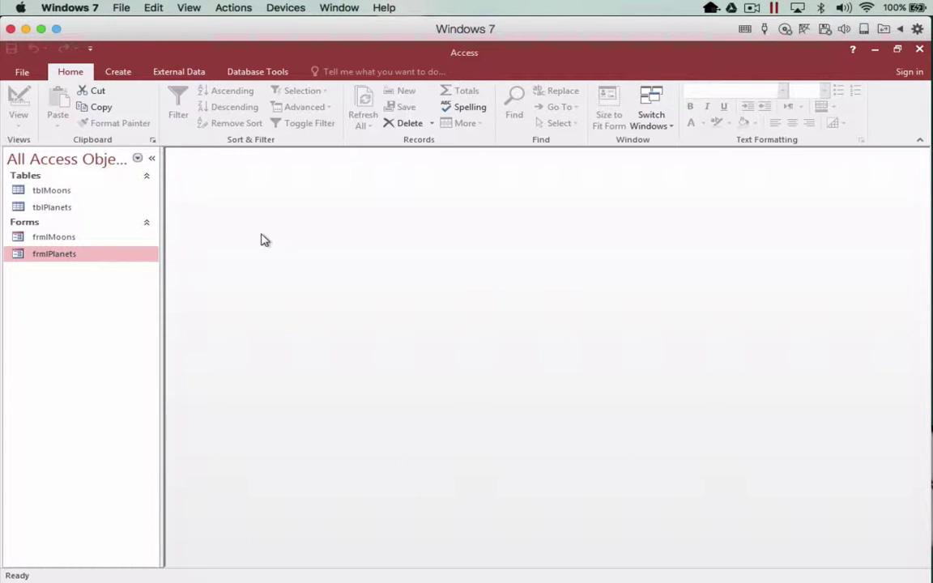
Reopen frmlPlanets, go two planets forward and two back with the custom buttons, and close the form with its close button
double_click(62, 257)
click(753, 434)
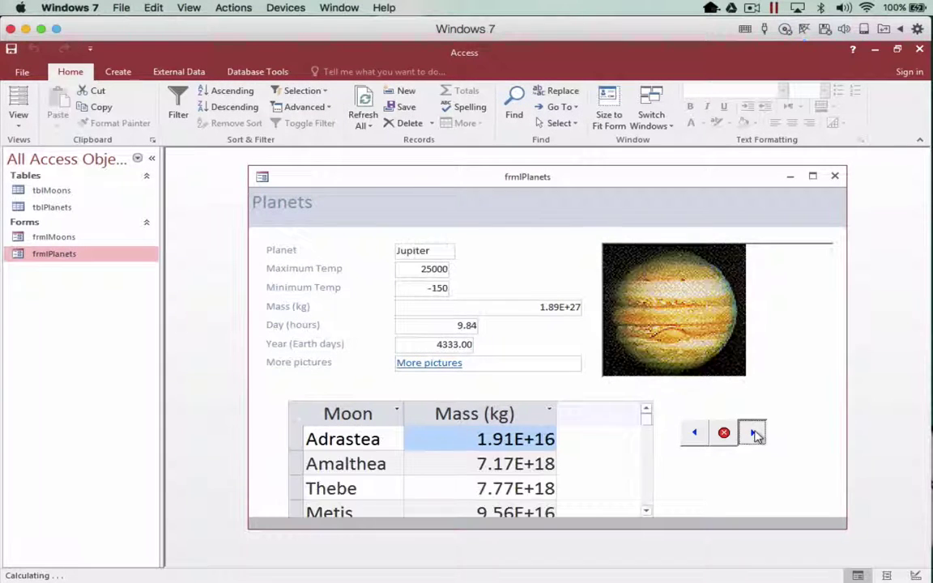
click(753, 434)
click(695, 433)
click(695, 432)
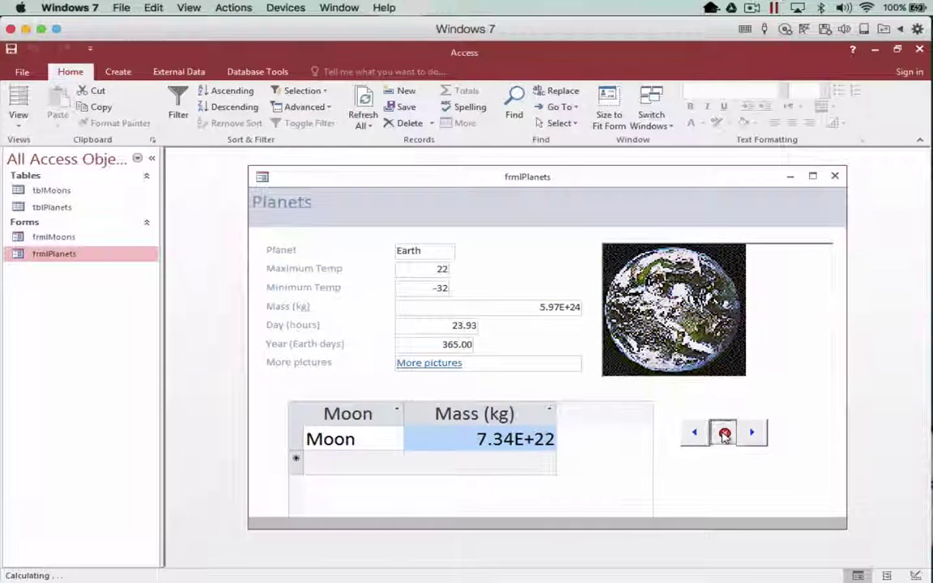
click(724, 432)
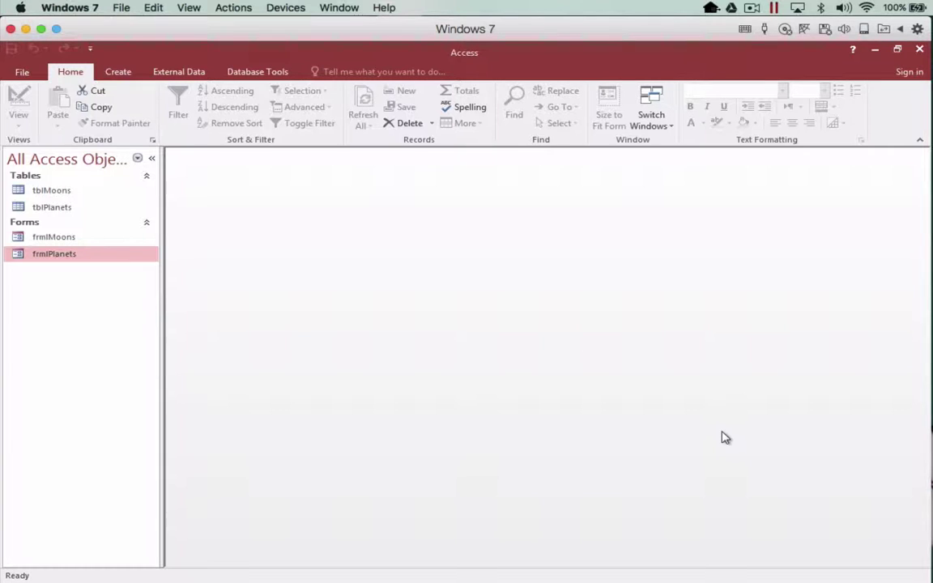